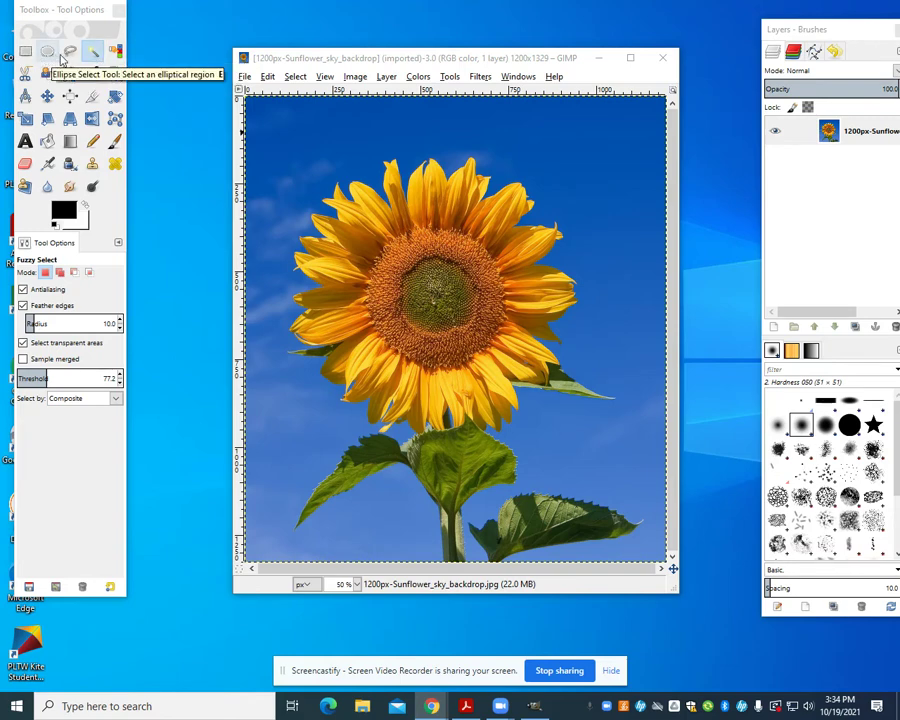
Step: Activate the Fuzzy Select (magic wand) tool from the Toolbox
click(93, 55)
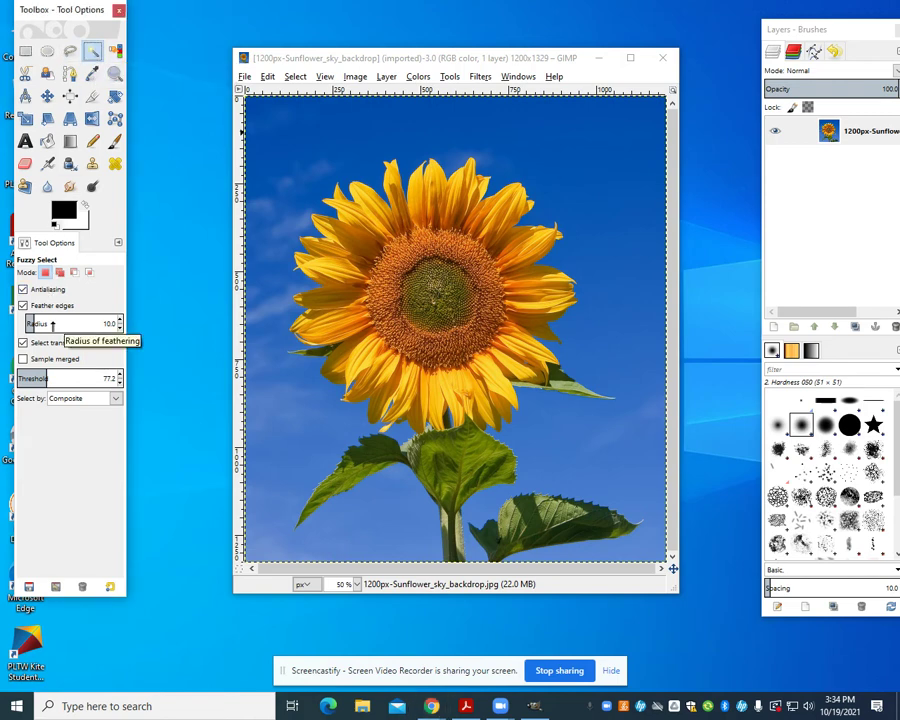
Step: Turn off Feather edges, then test-clear the blue sky with Delete and undo it
click(46, 307)
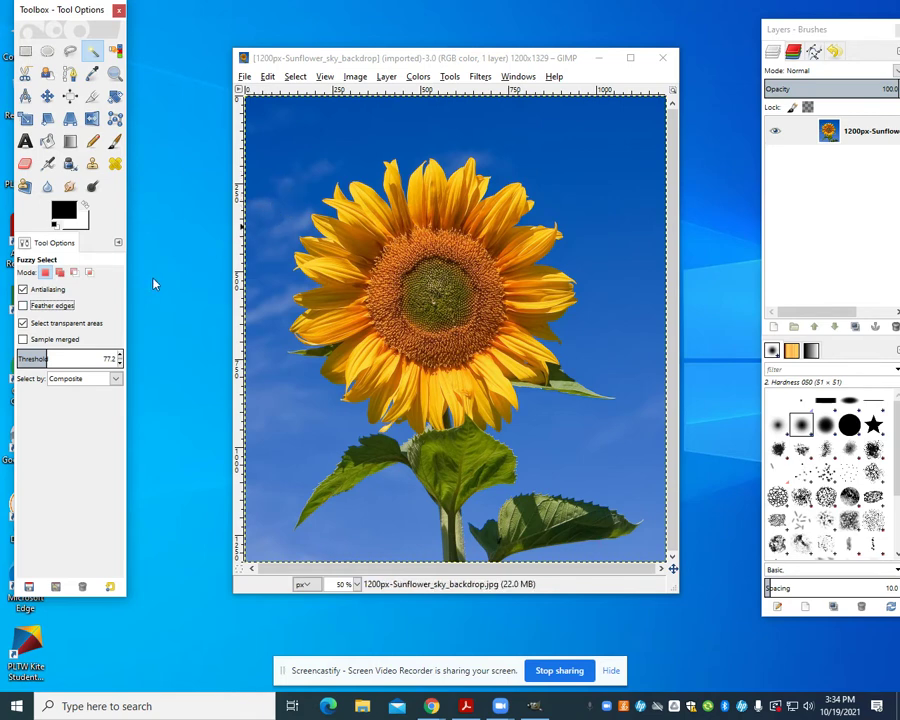
click(287, 141)
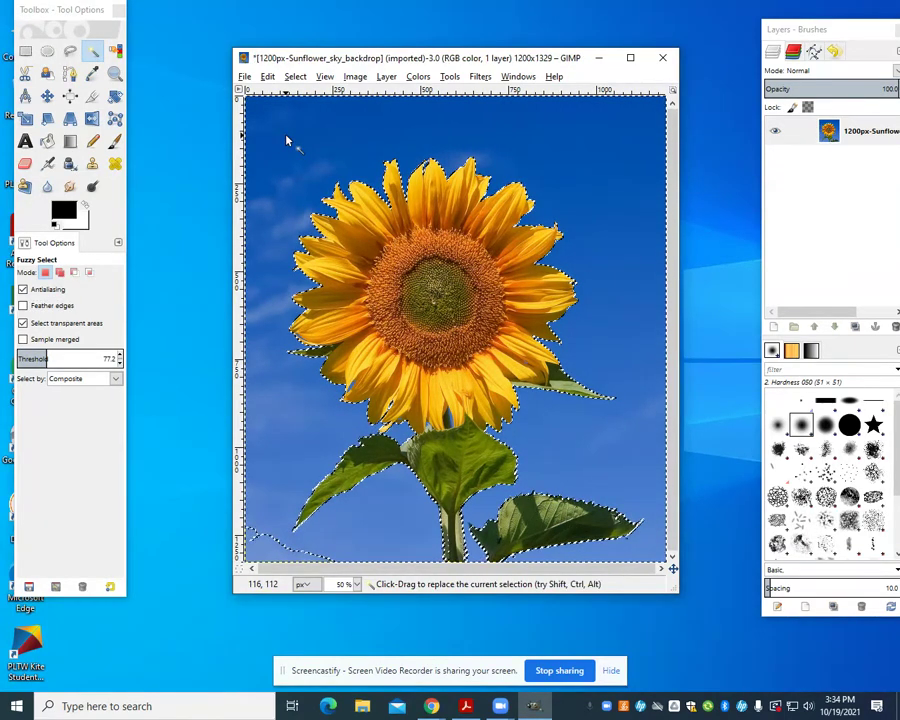
key(Delete)
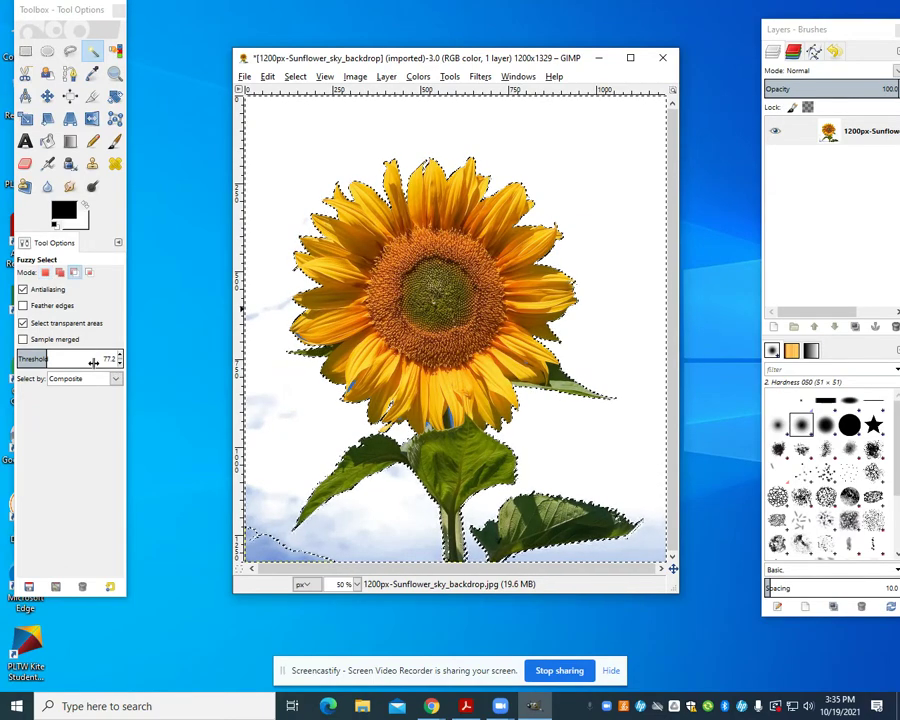
key(ctrl+z)
key(ctrl+z)
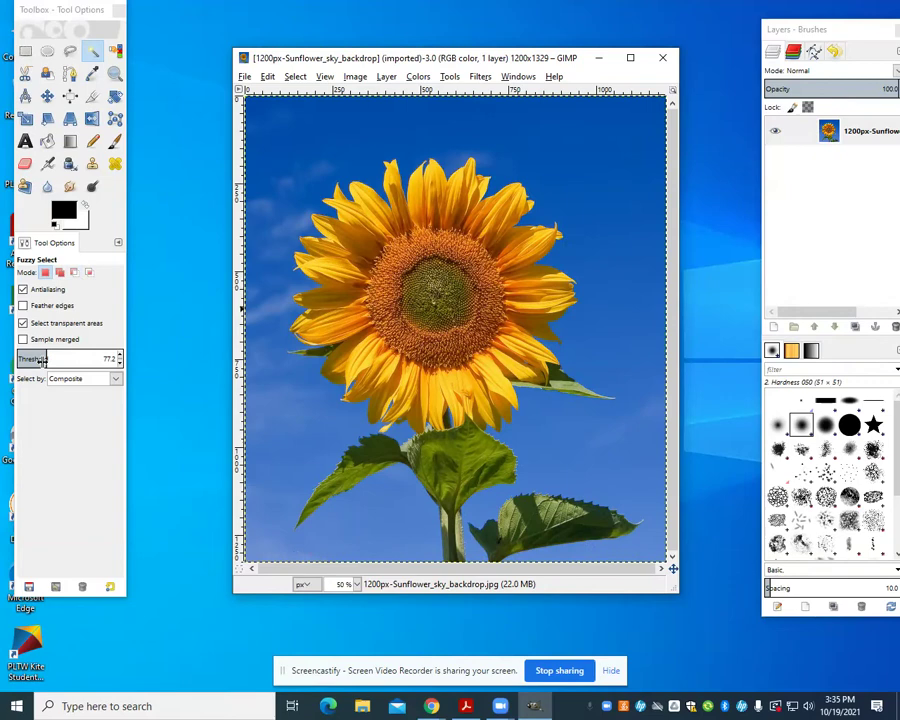
Step: Test-clear a sky patch at threshold 14.4, then undo it
click(21, 358)
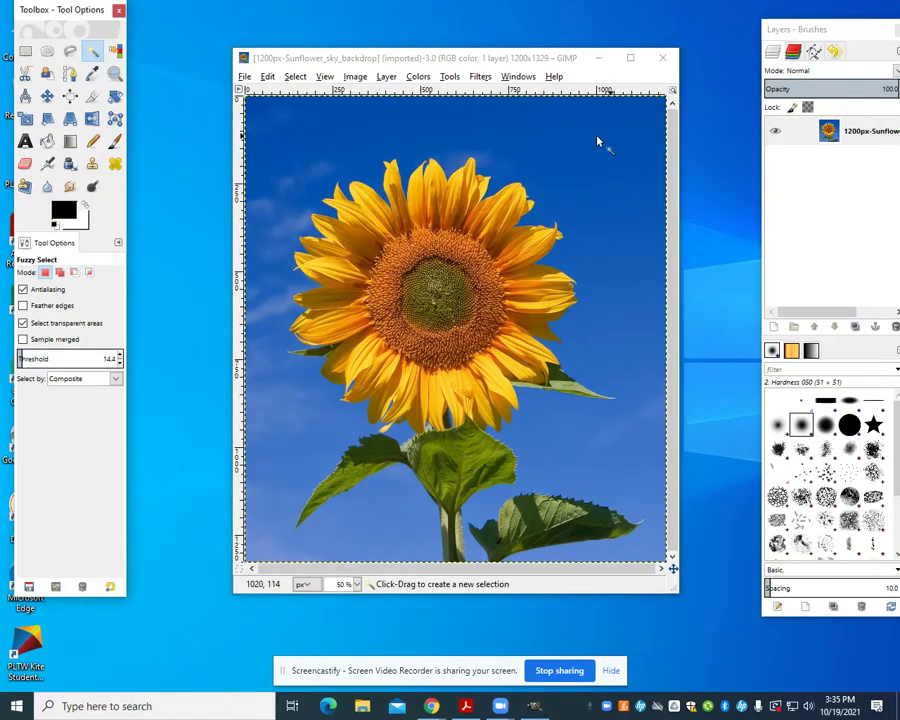
click(568, 141)
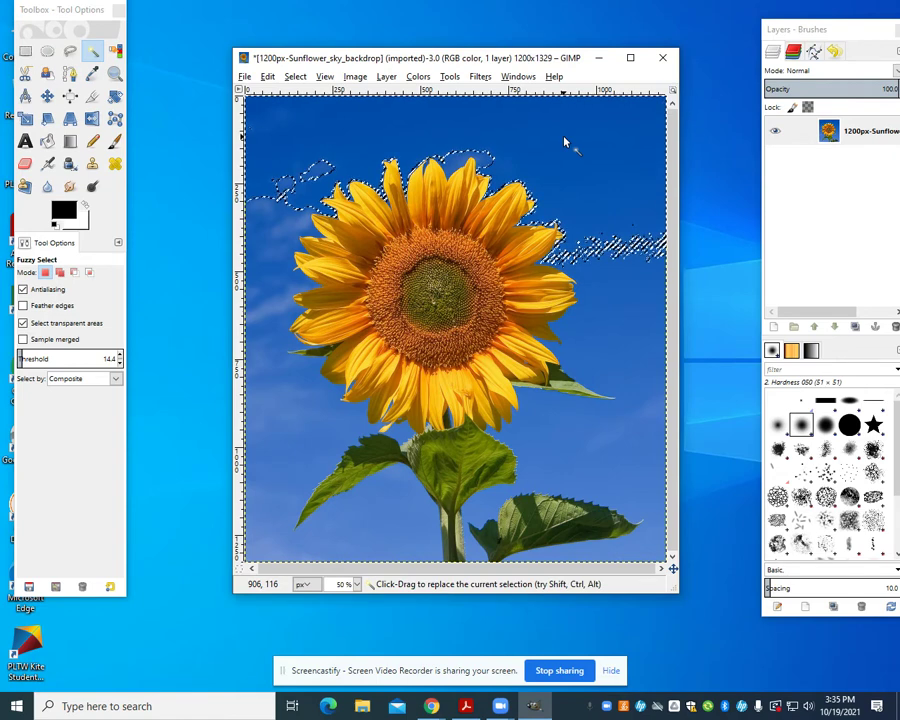
key(Delete)
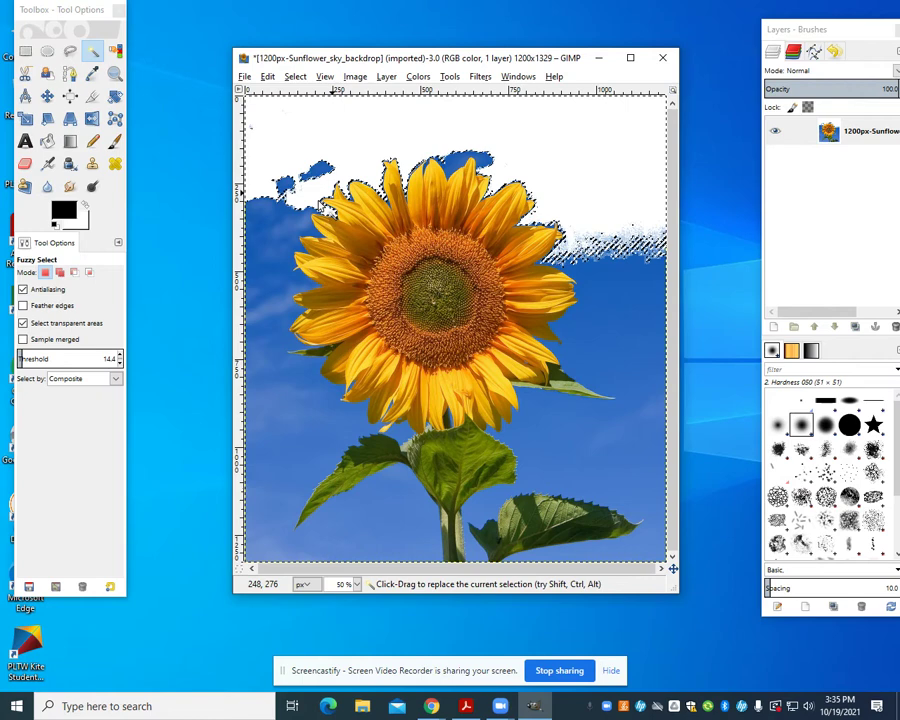
key(ctrl+z)
key(ctrl+z)
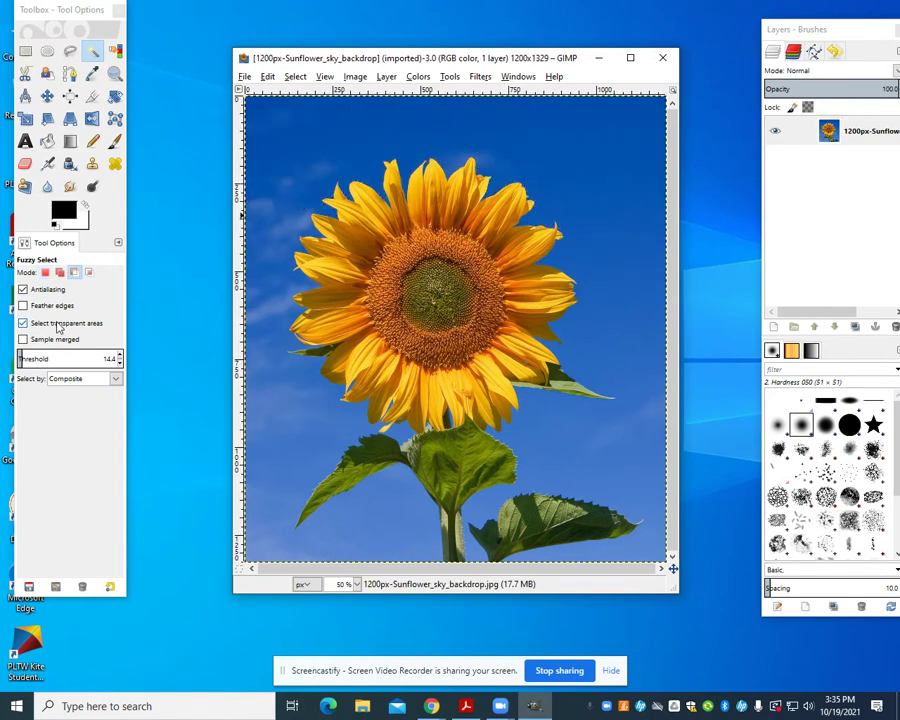
Step: Test-clear the sky at threshold about 104, undo it, then raise the threshold much higher
click(57, 359)
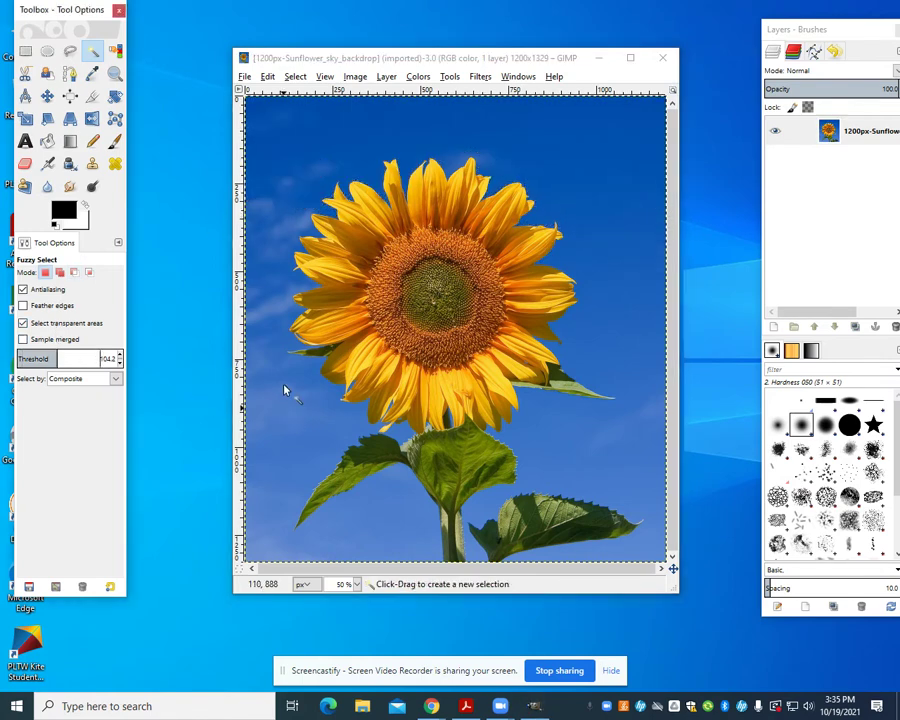
click(560, 148)
key(Delete)
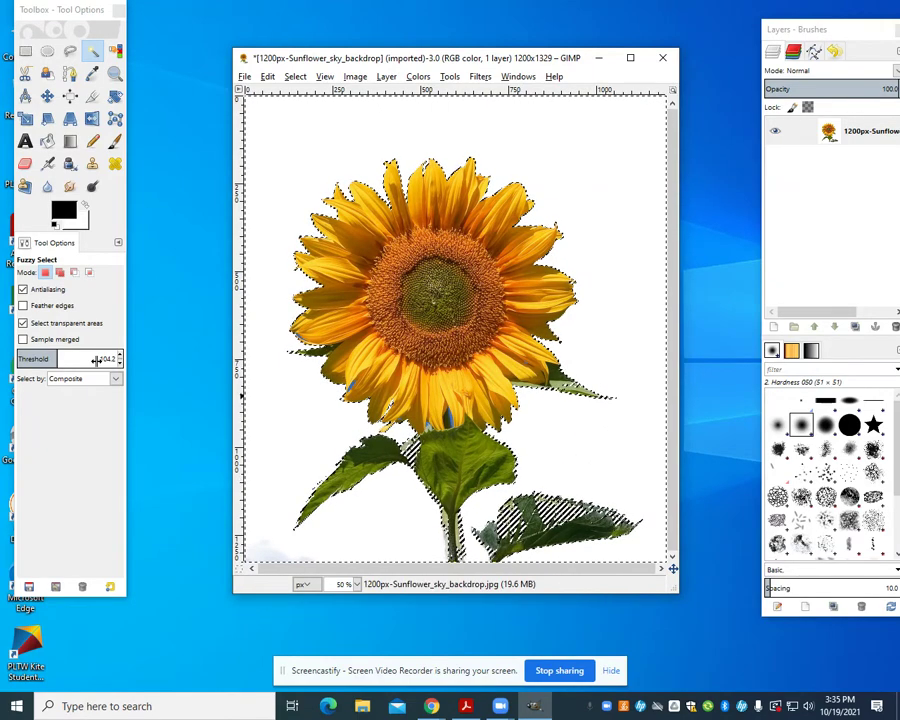
key(ctrl+z)
key(ctrl+z)
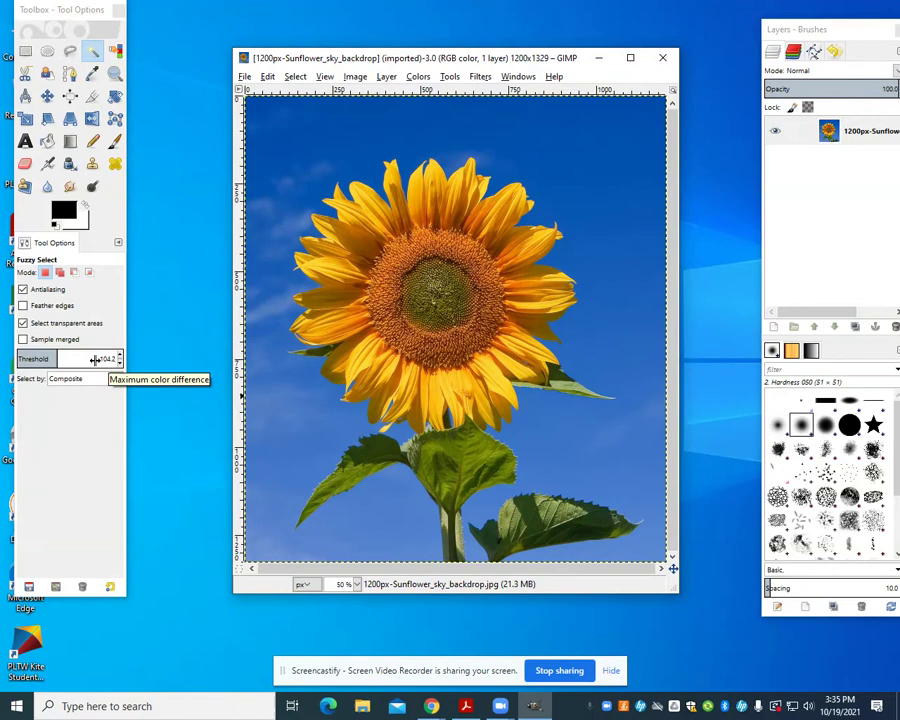
click(95, 359)
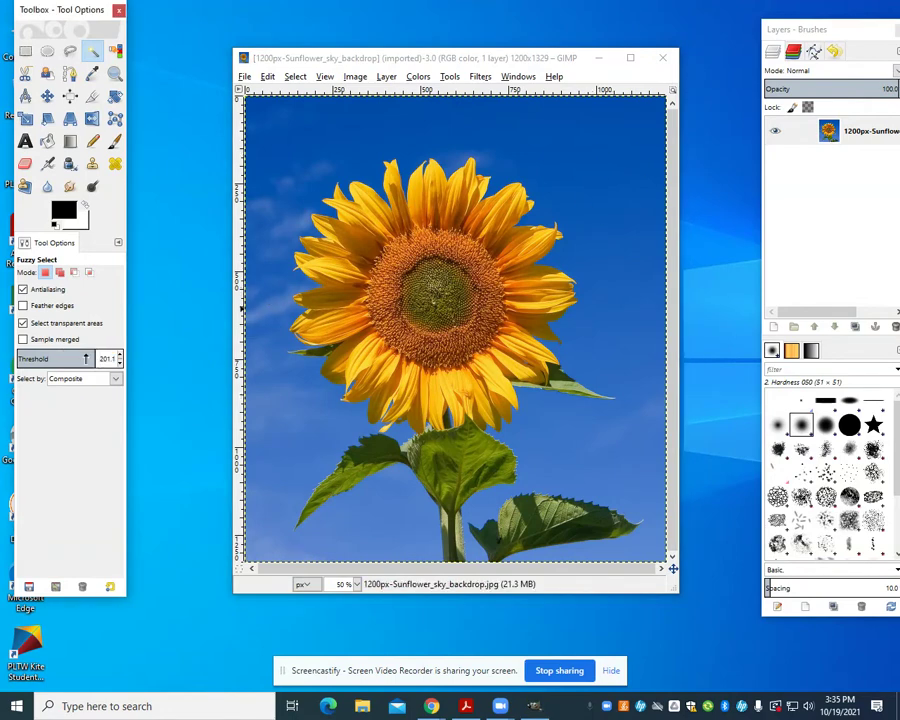
Step: Delete a threshold-255 selection that wipes the whole image, then lower the threshold to 64.6
click(575, 142)
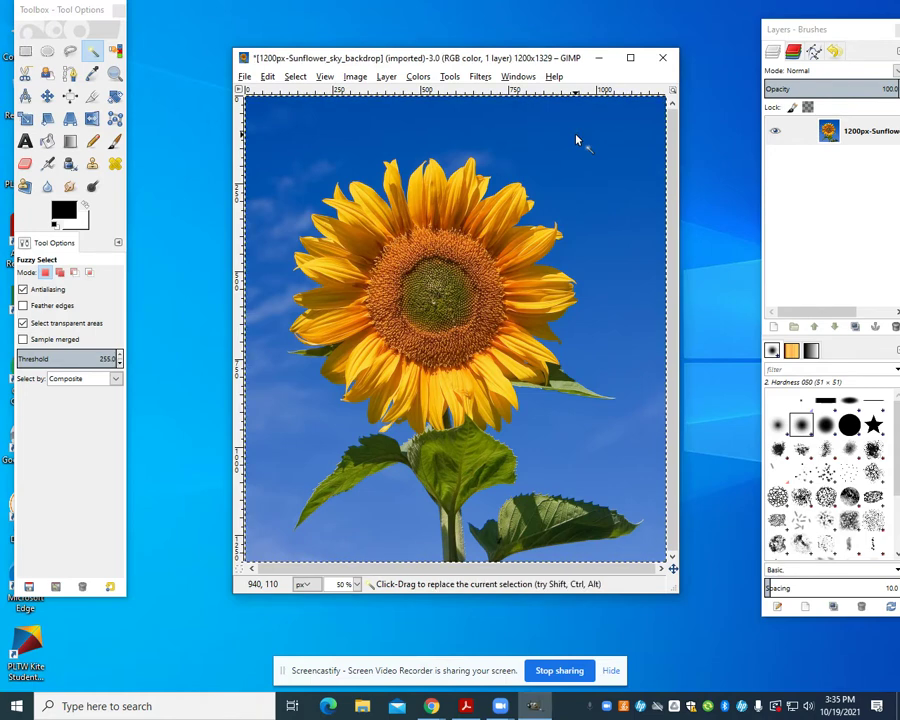
key(Delete)
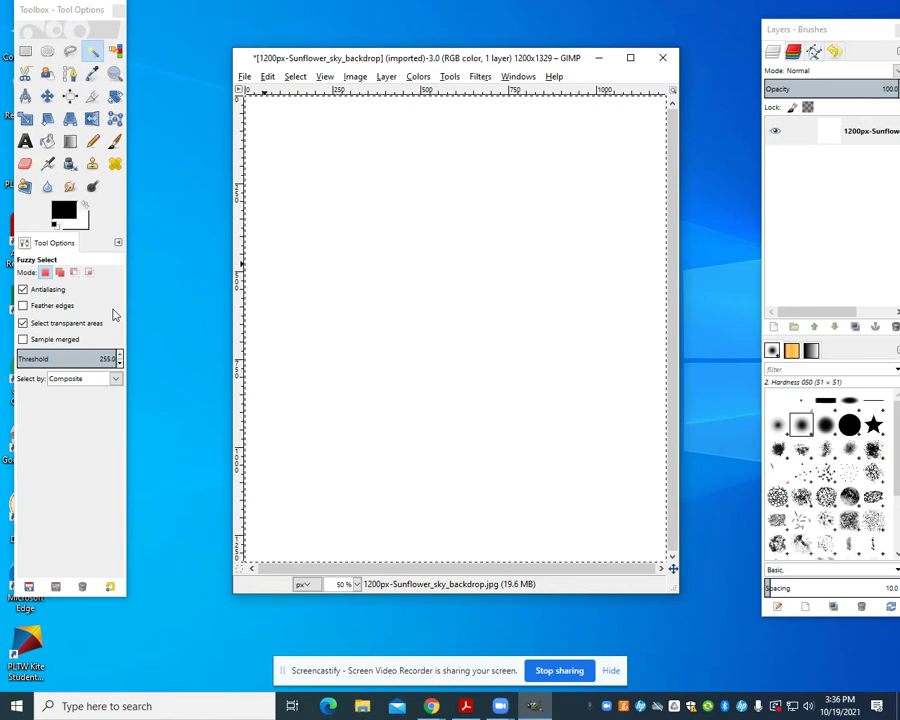
click(41, 354)
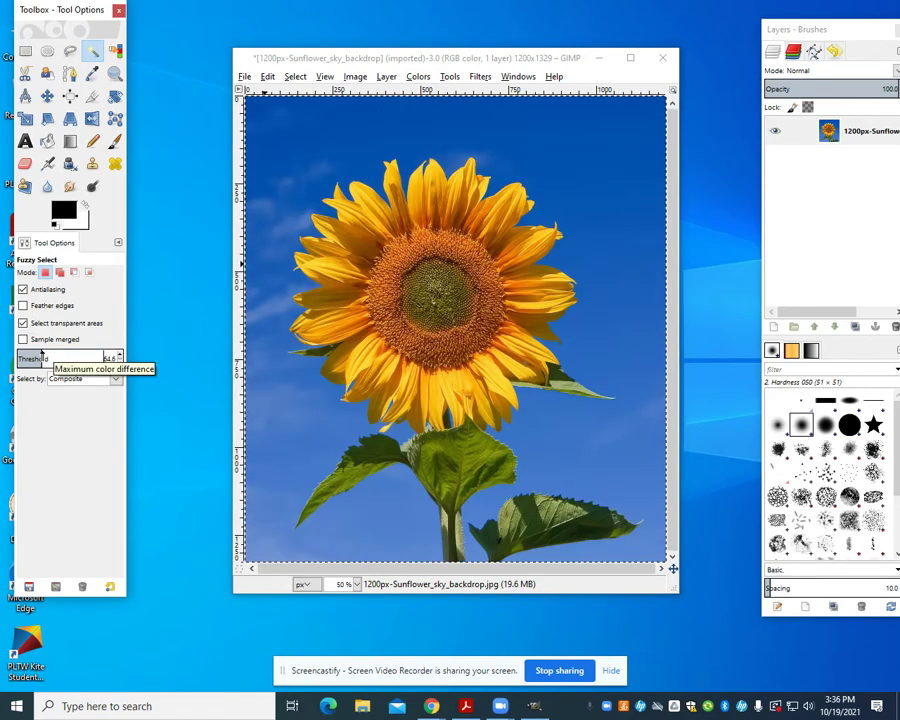
click(41, 356)
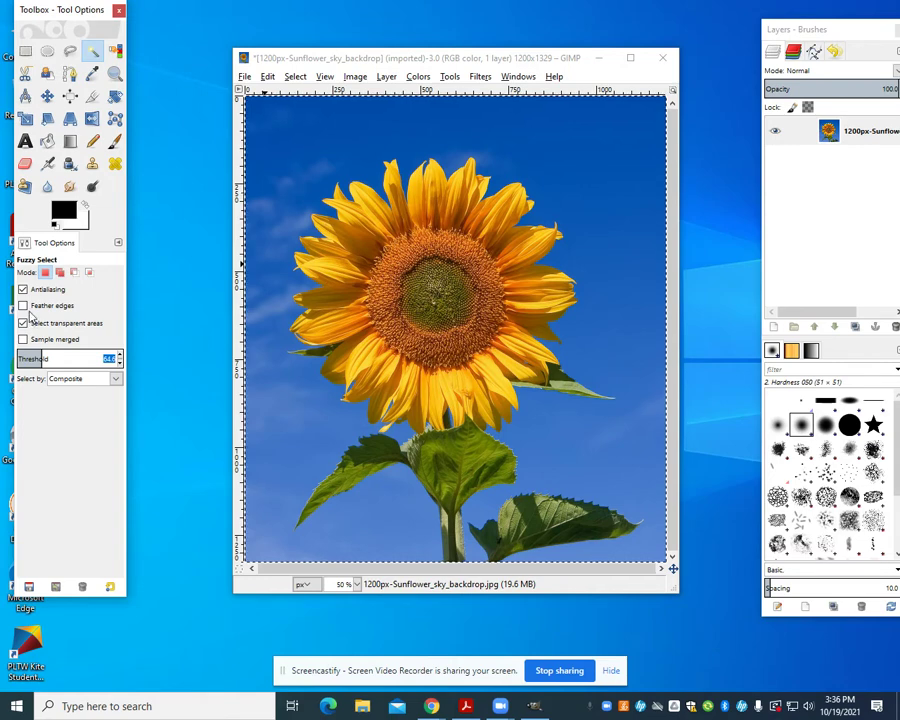
Step: Turn feathering back on and settle the selection threshold at 48.5
click(23, 306)
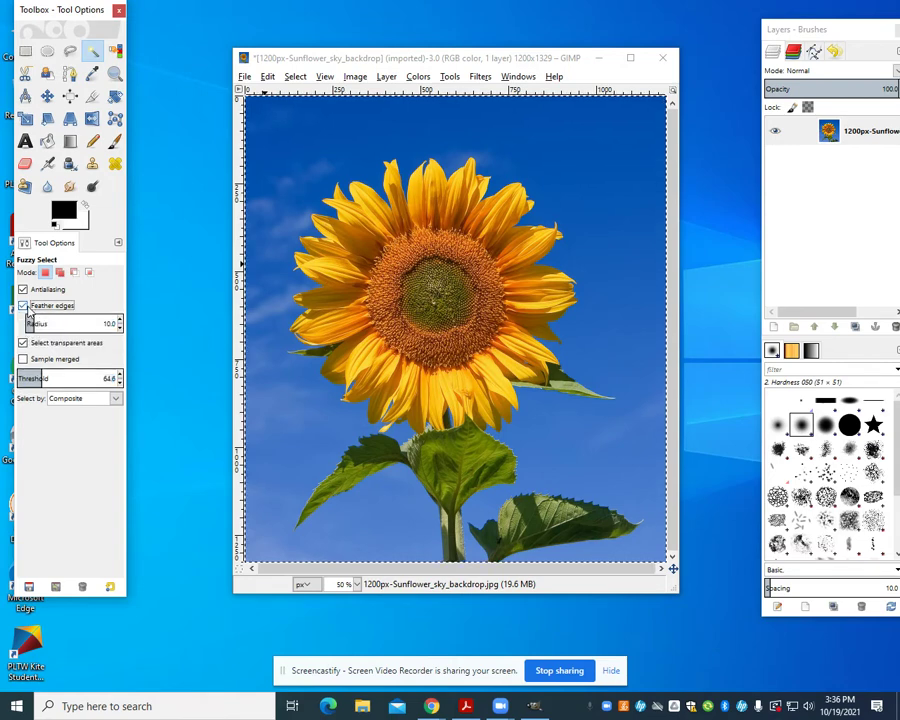
click(31, 376)
click(42, 376)
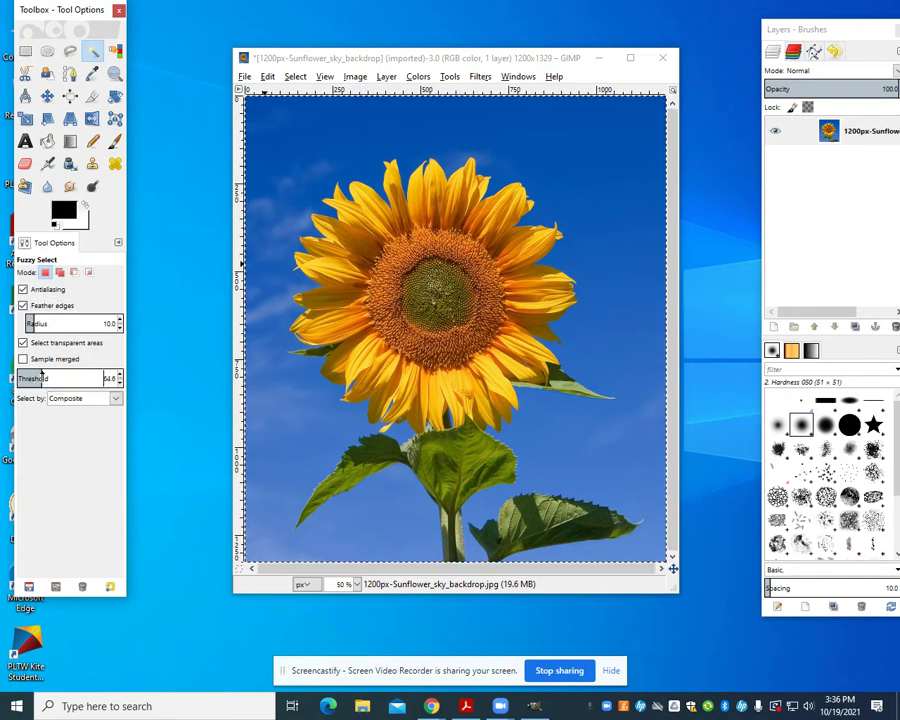
click(35, 376)
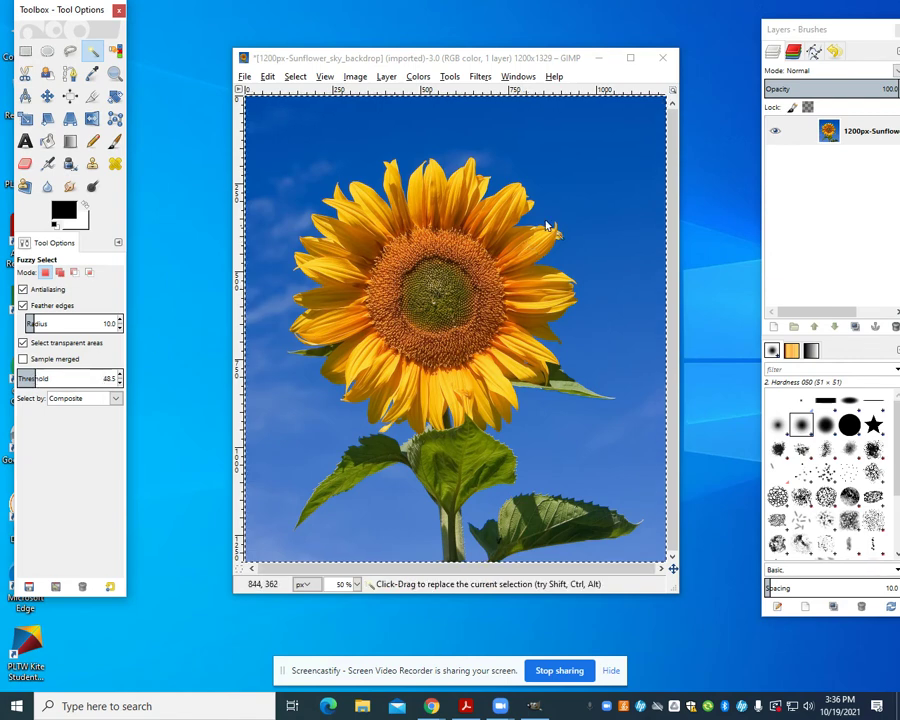
Step: Clear the upper, lower-left and right-hand sky regions to white
click(592, 187)
key(Delete)
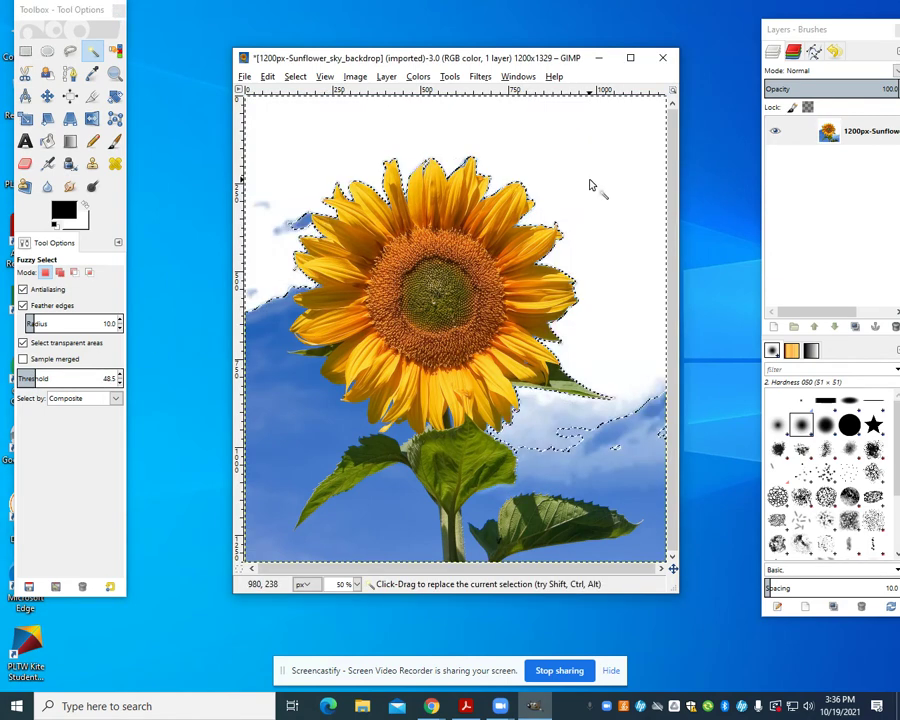
click(291, 417)
key(Delete)
click(570, 450)
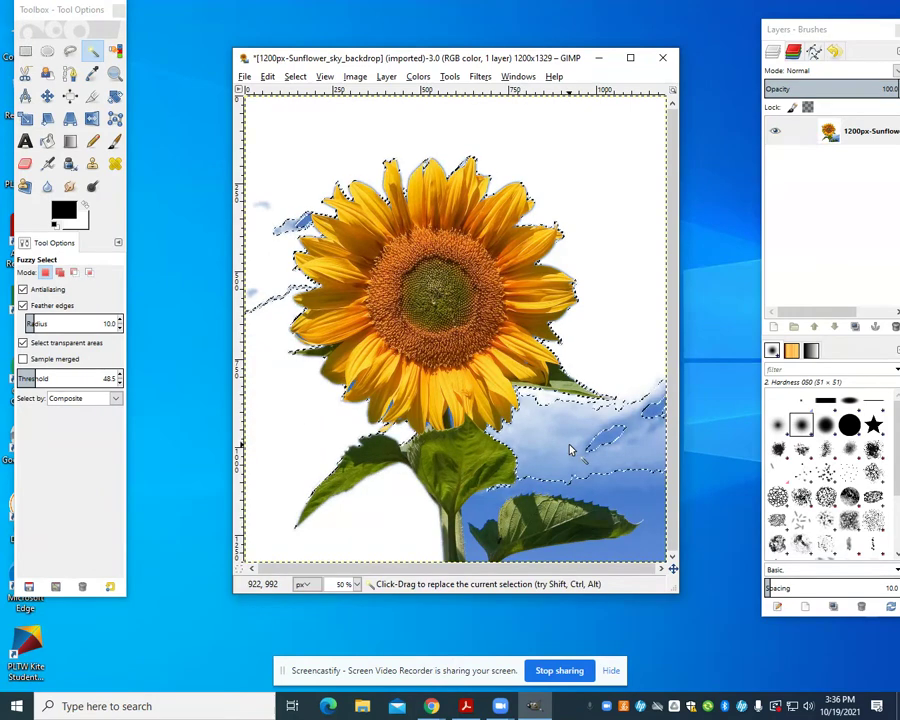
key(Delete)
Step: Clear the sky beside the lower leaf and select the small blue patches on the right
drag(615, 488, 668, 516)
key(Delete)
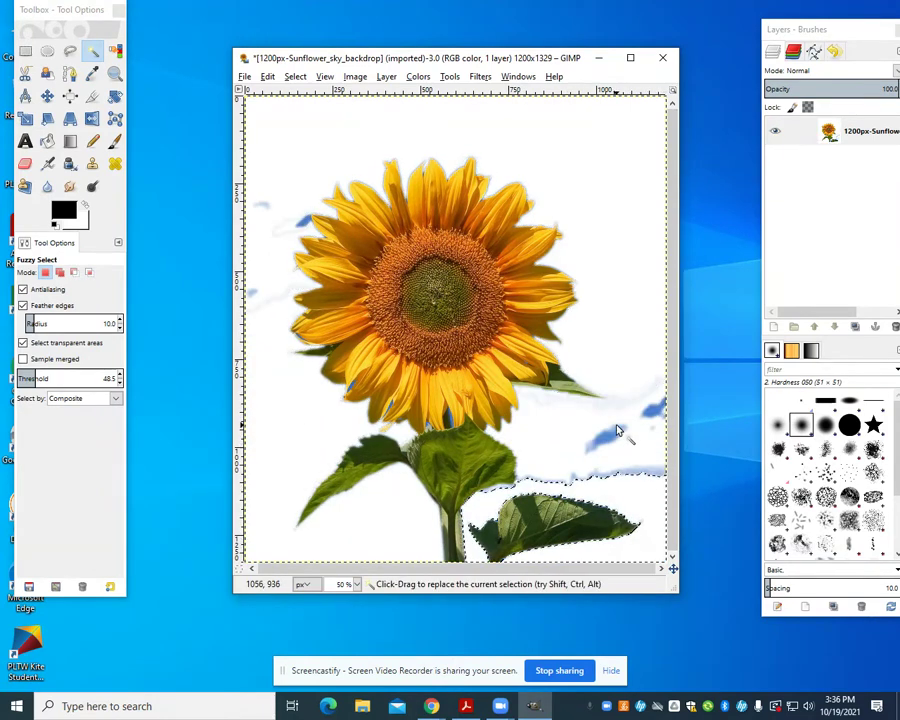
click(615, 430)
click(646, 418)
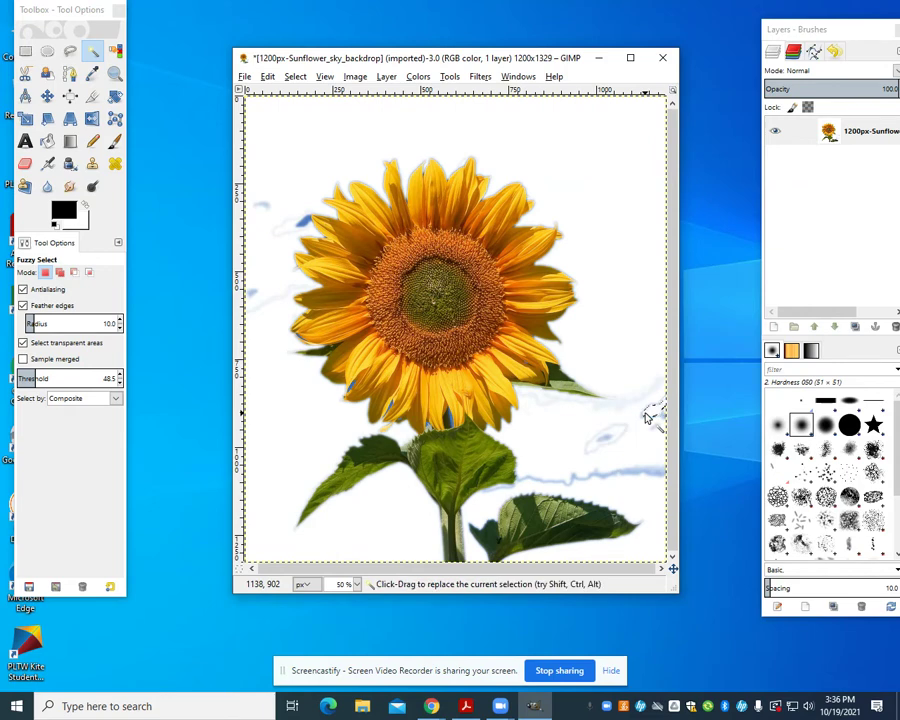
Step: Set up the Eraser at size 437.54 with the 2. Hardness 100 brush
click(25, 164)
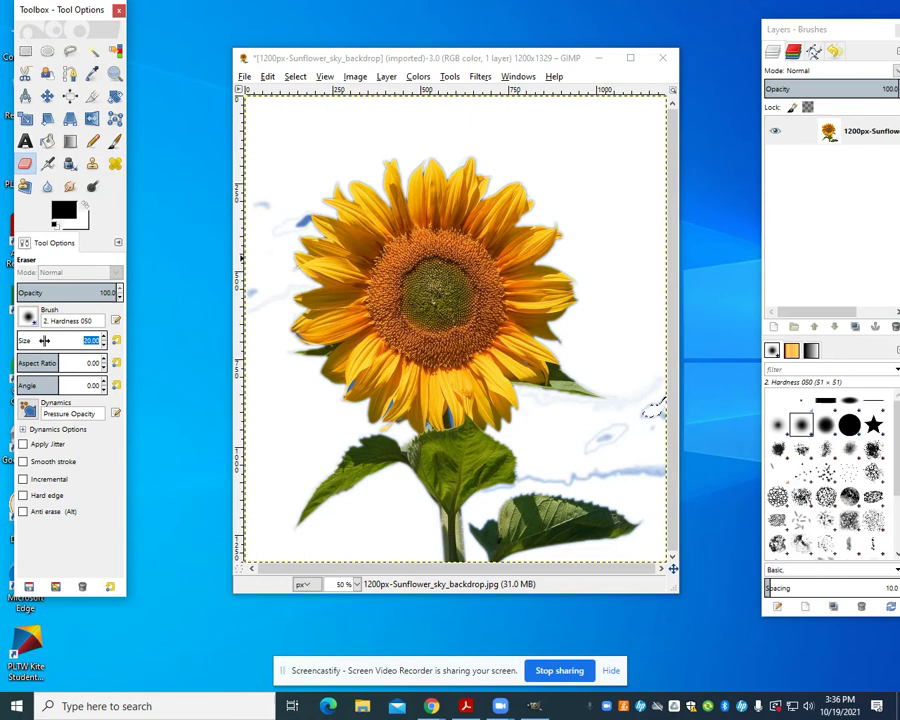
drag(55, 340, 75, 340)
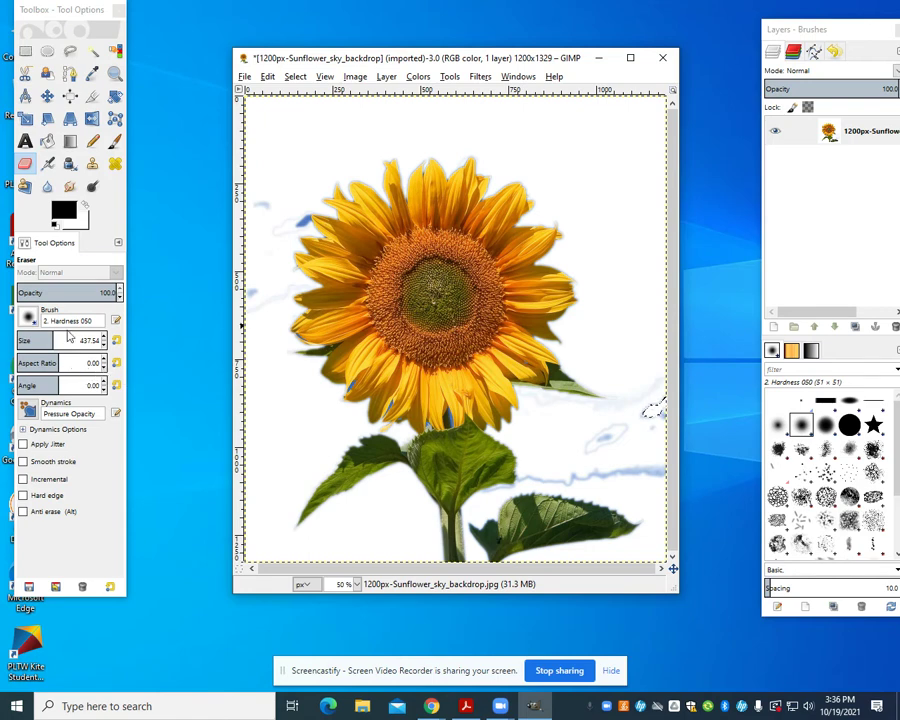
click(113, 320)
click(115, 321)
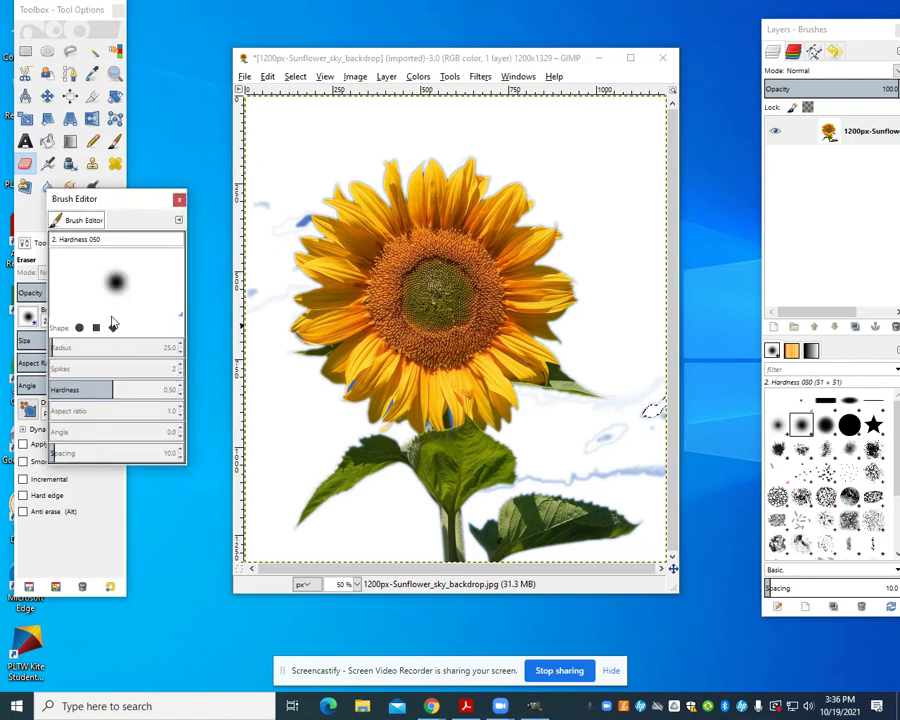
drag(127, 203, 162, 404)
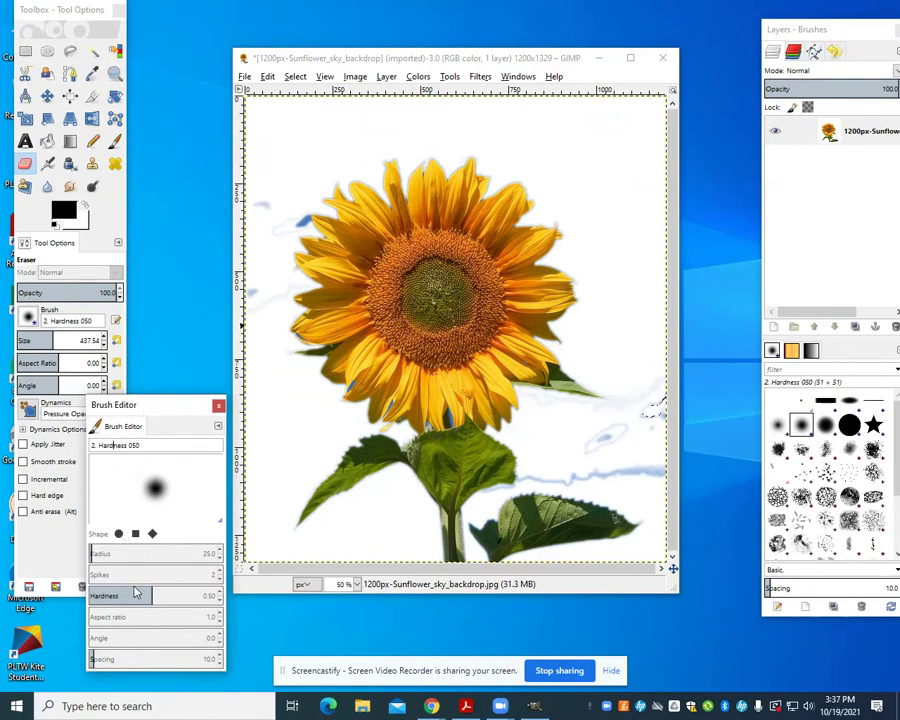
click(217, 407)
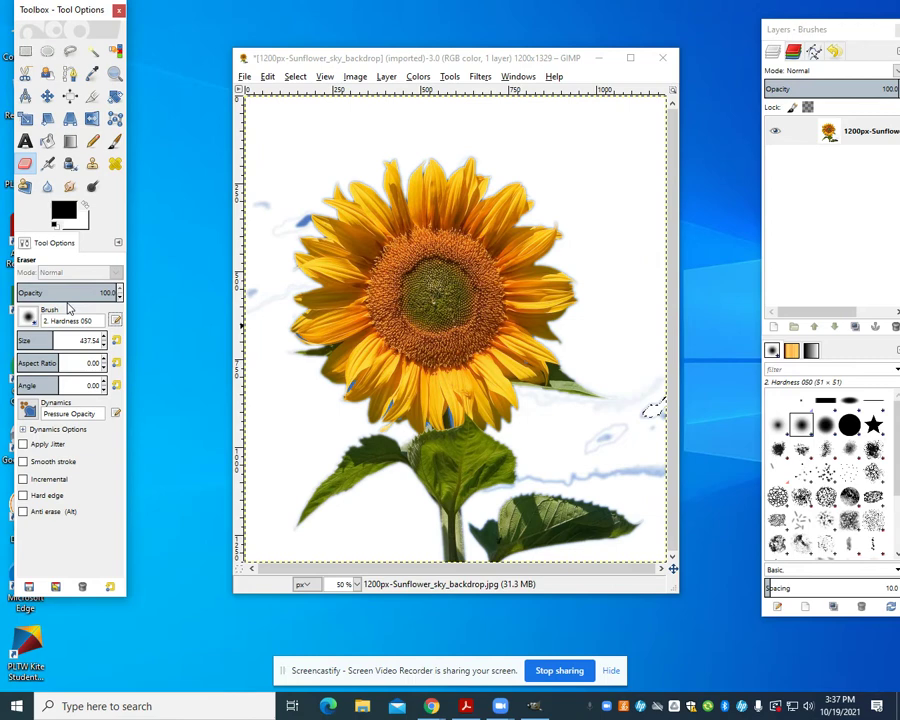
click(30, 318)
click(62, 358)
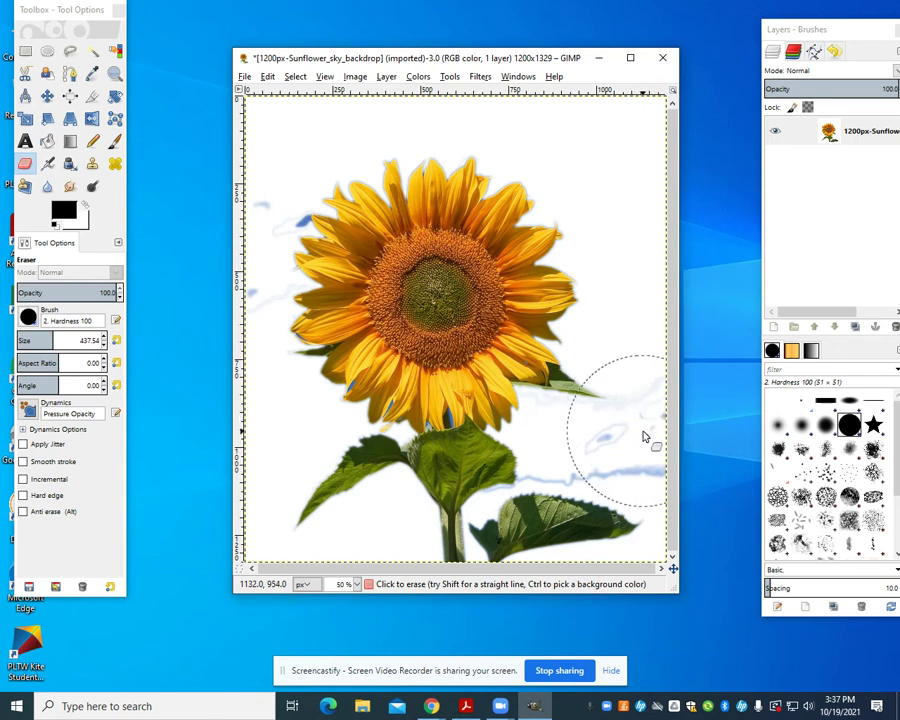
Step: Erase the blue specks right of the flower, clearing the selection, and add a vertical guide near the left edge
drag(660, 405, 599, 466)
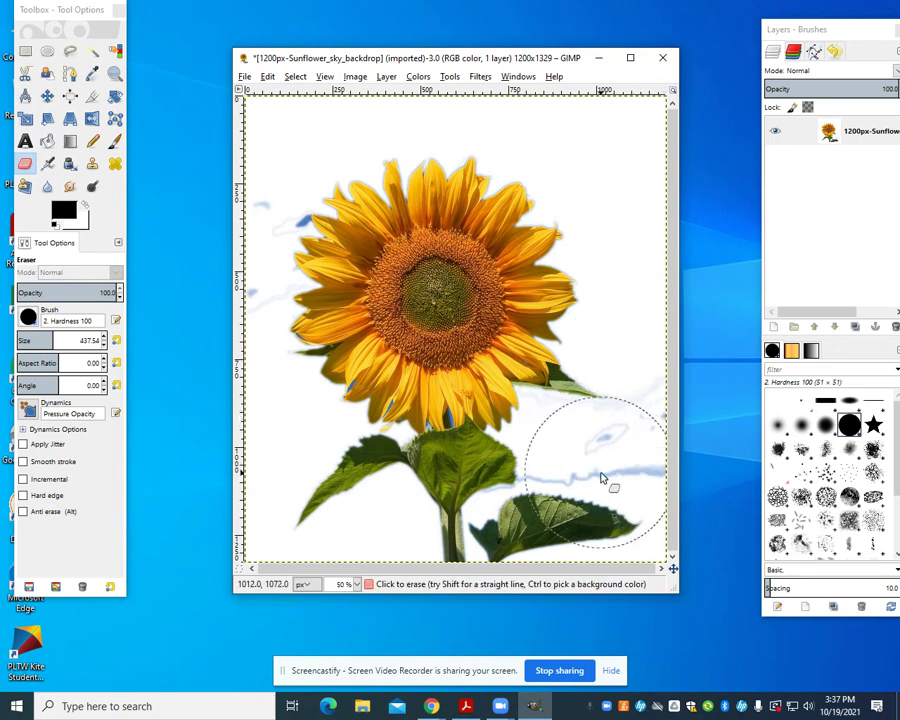
click(295, 77)
click(311, 110)
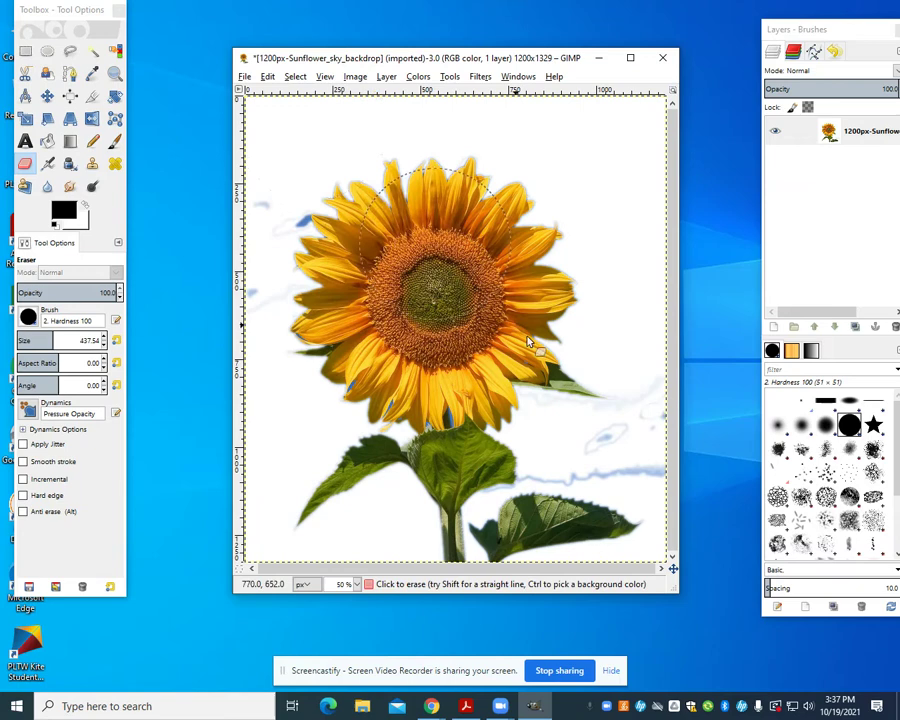
mouse_move(623, 432)
mouse_down()
mouse_move(595, 436)
mouse_move(617, 438)
mouse_up()
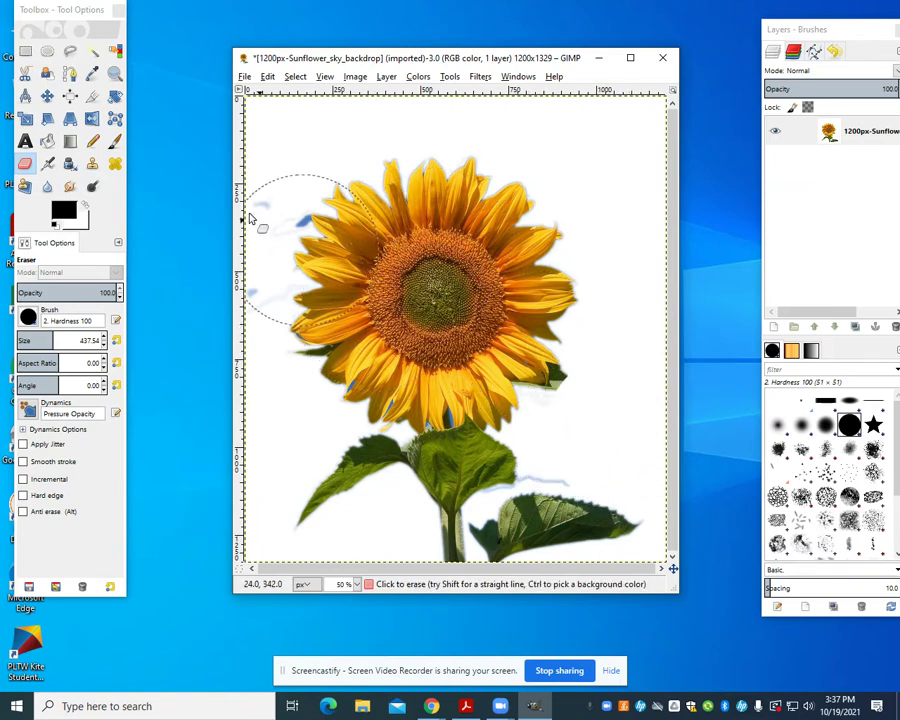
drag(239, 215, 270, 200)
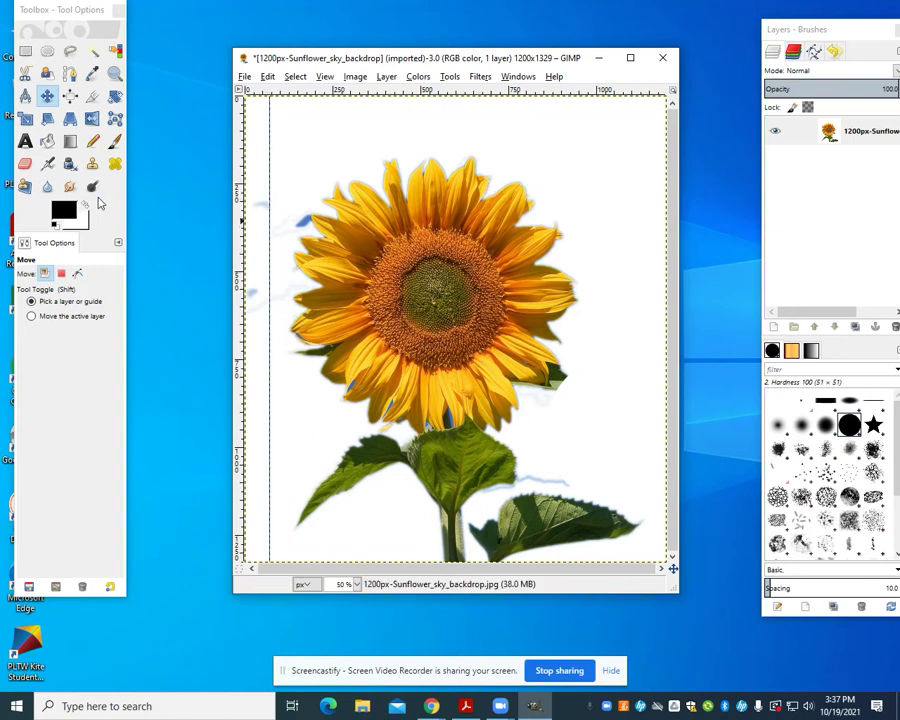
click(25, 163)
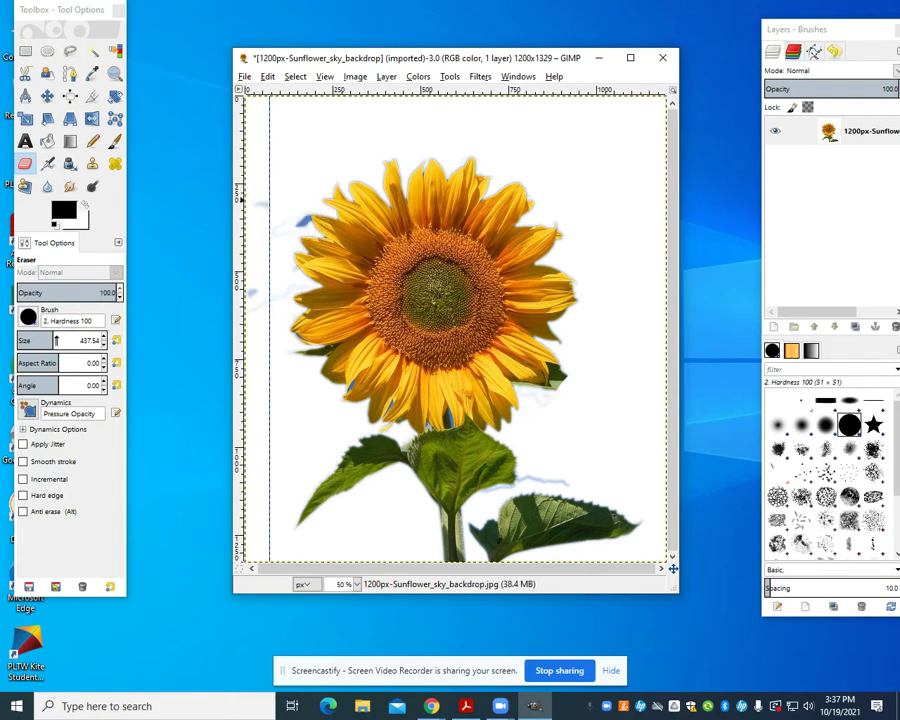
Step: Shrink the eraser to 135.32 and erase the blue fringe along the left edge and under the right leaf
drag(43, 340, 35, 341)
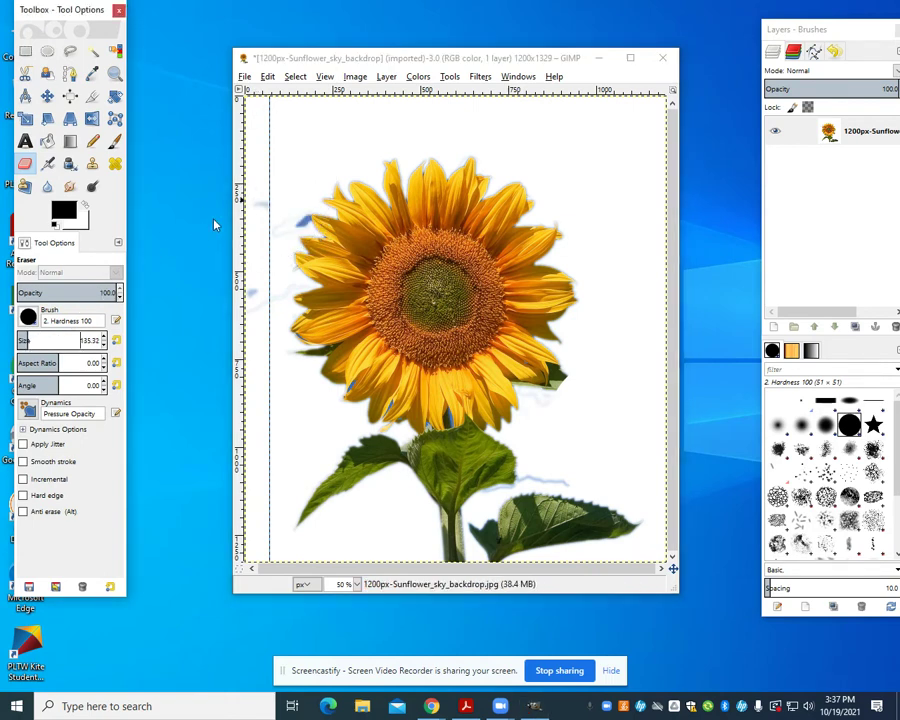
mouse_move(255, 200)
mouse_down()
mouse_move(262, 338)
mouse_move(273, 243)
mouse_move(288, 216)
mouse_move(274, 237)
mouse_move(283, 500)
mouse_up()
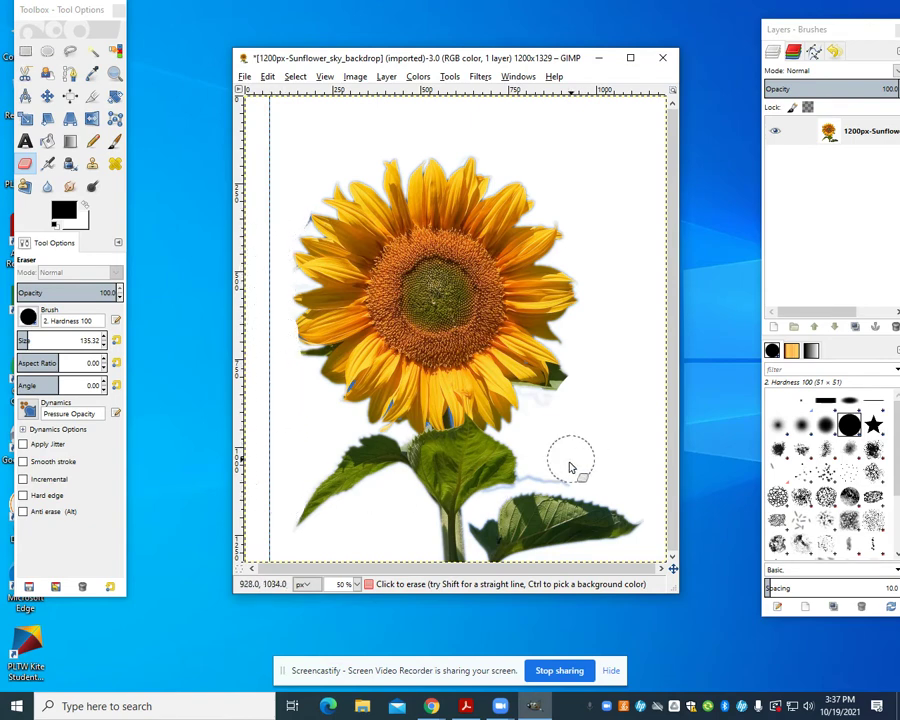
drag(570, 467, 543, 474)
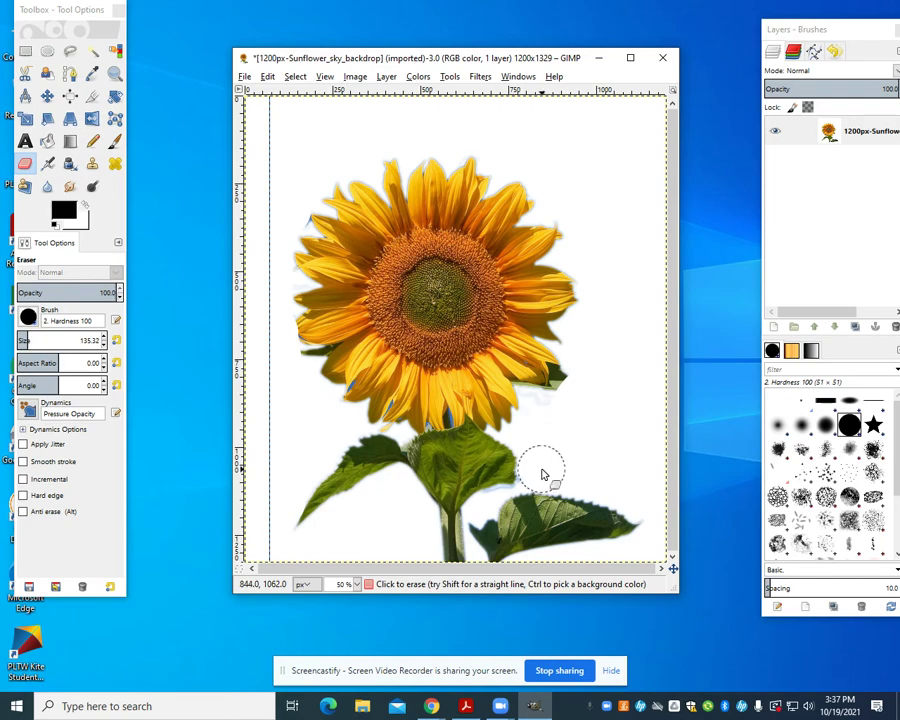
click(362, 584)
Step: At 200% zoom, cut the eraser to size 8.97 and erase the sky between the petals above the leaf
click(346, 636)
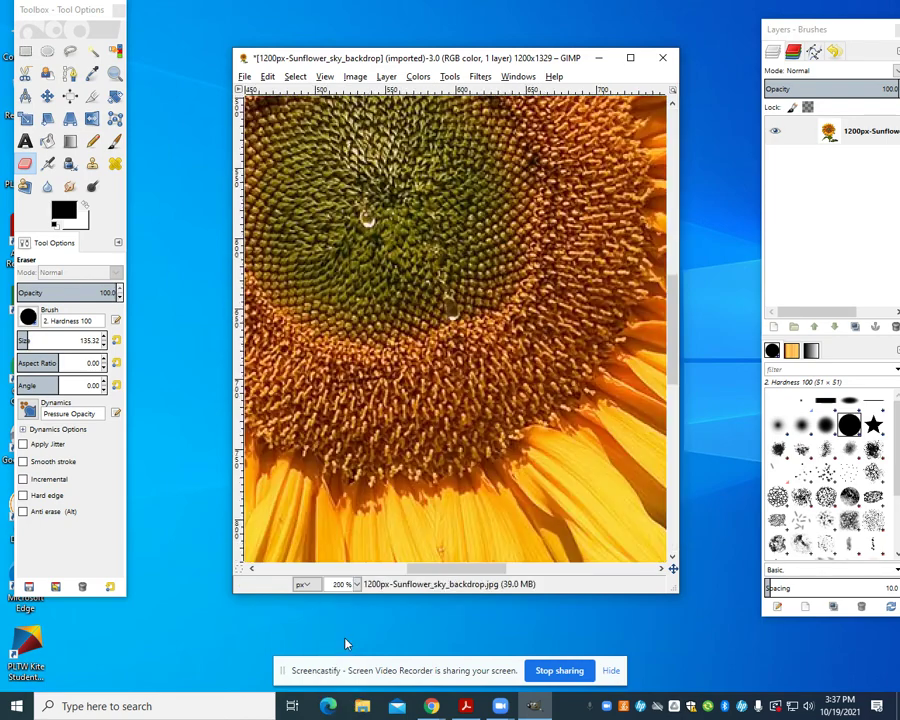
scroll(384, 450, down, 10)
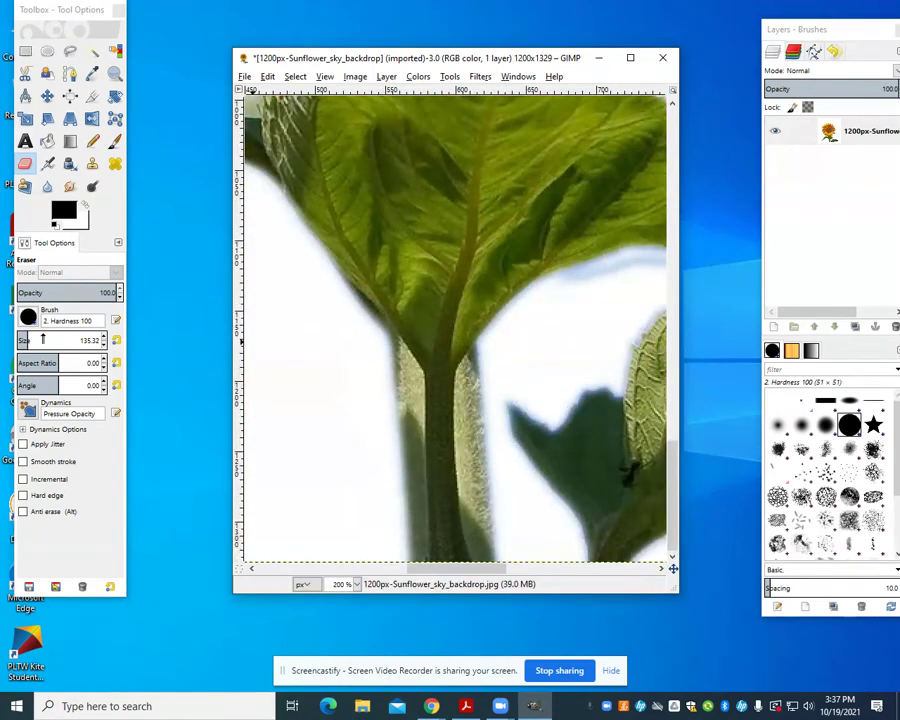
drag(36, 341, 22, 341)
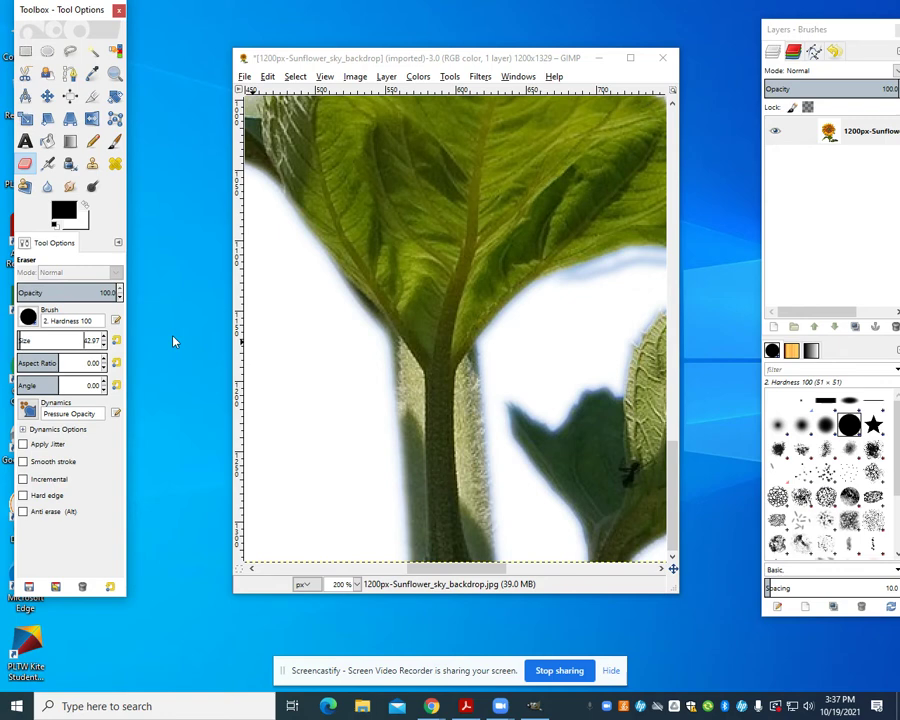
click(560, 318)
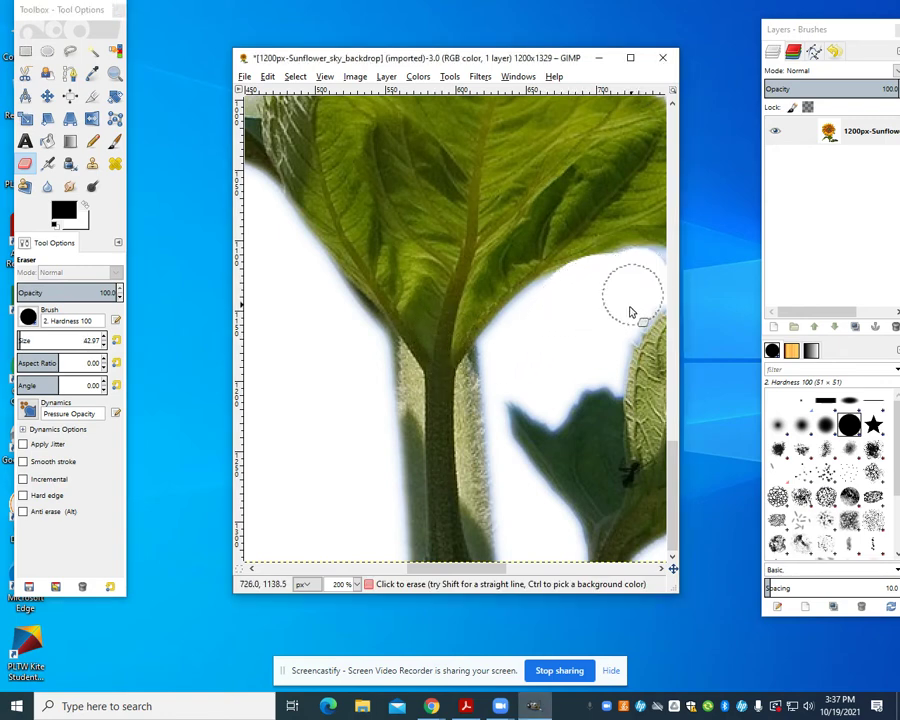
scroll(528, 500, up, 10)
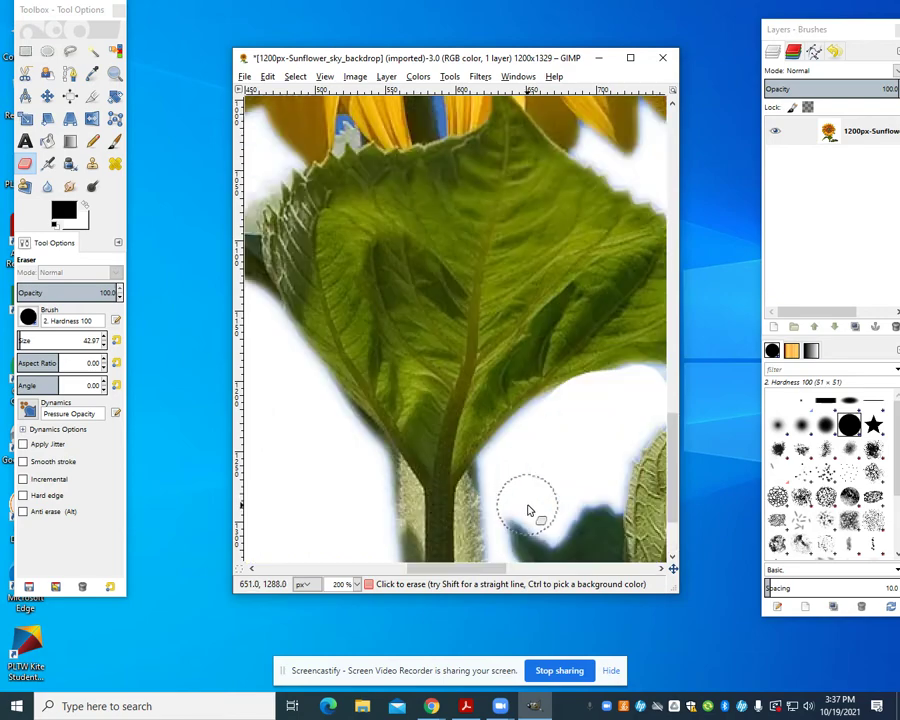
scroll(512, 480, down, 6)
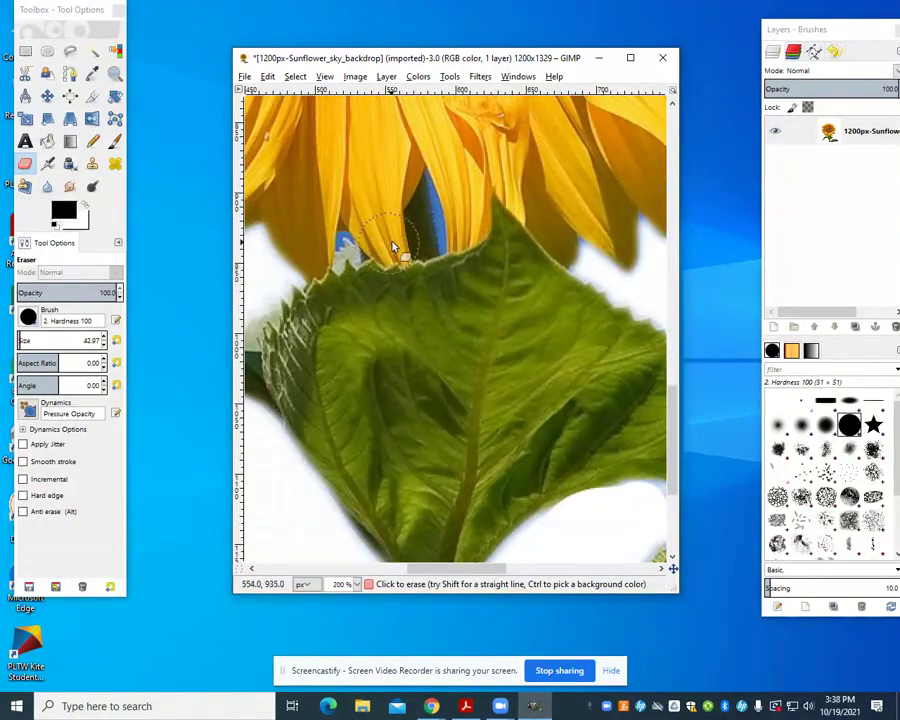
click(108, 344)
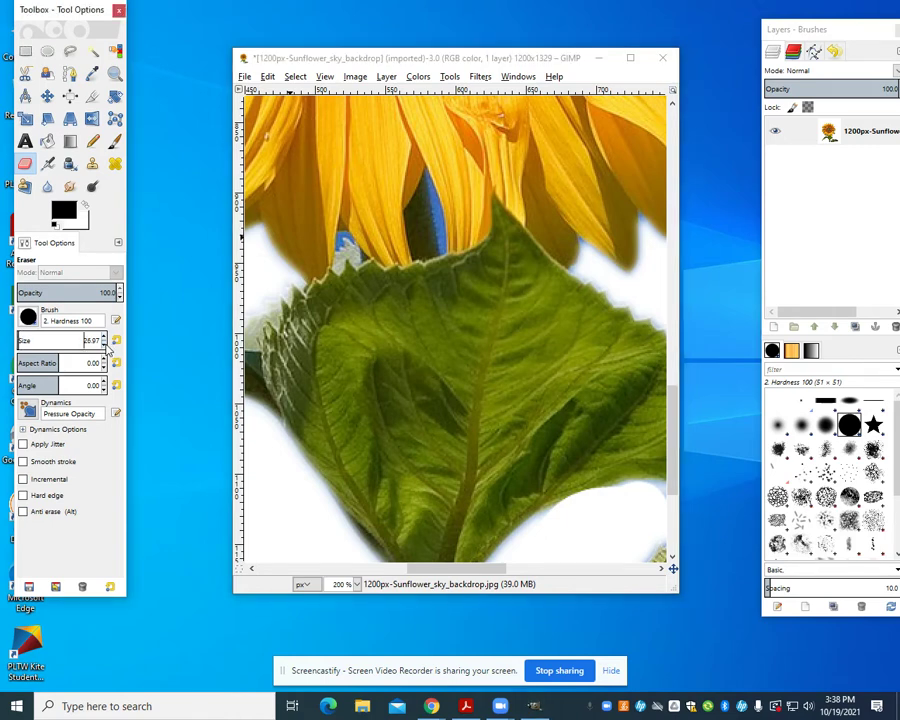
click(343, 243)
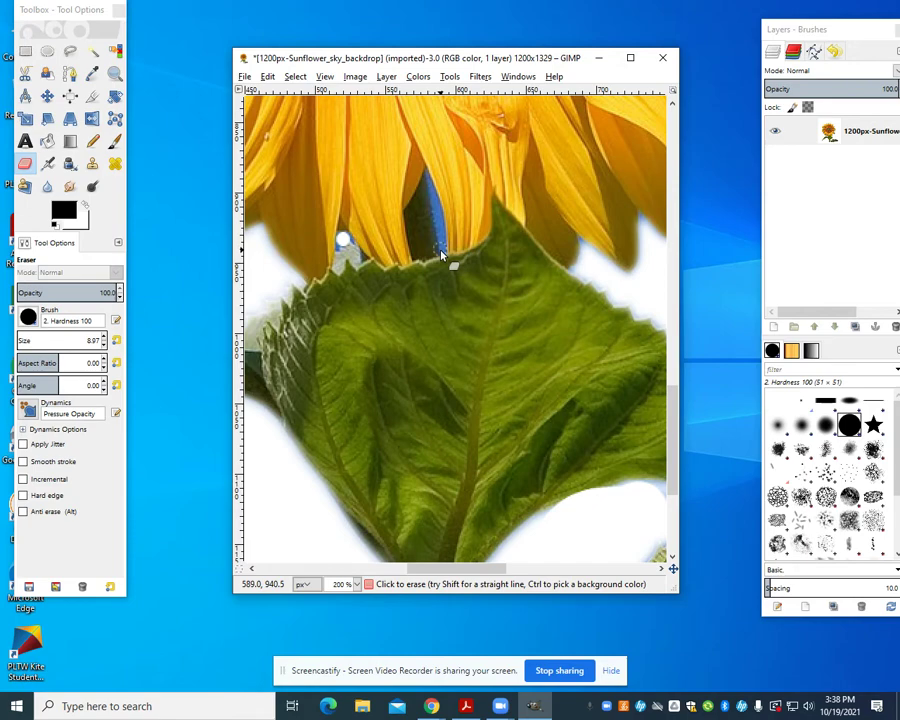
drag(441, 255, 436, 187)
scroll(432, 180, down, 5)
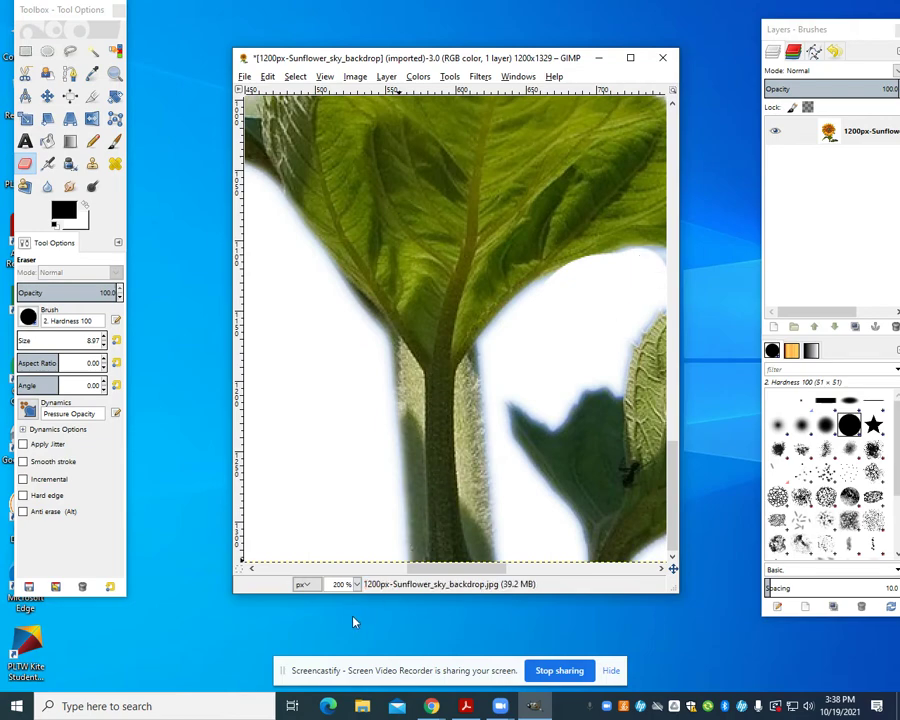
click(356, 587)
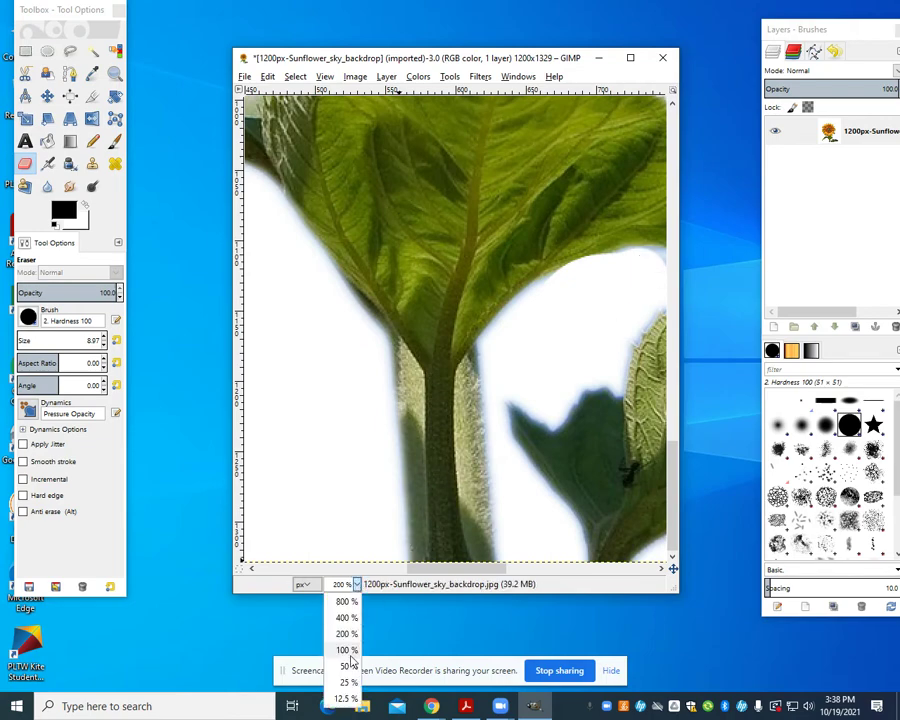
click(348, 646)
scroll(365, 450, up, 6)
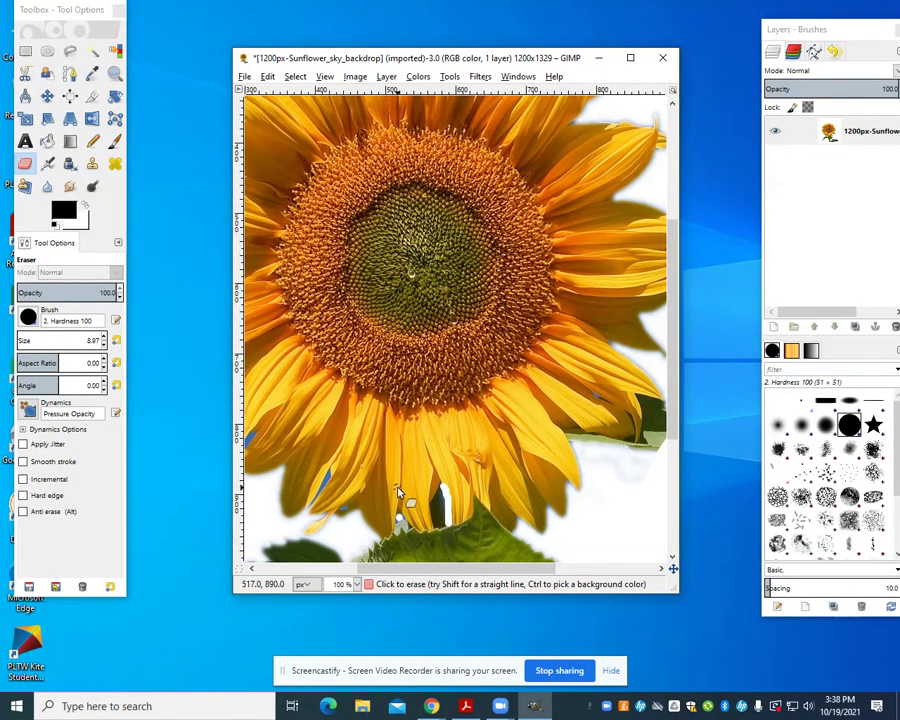
scroll(398, 490, down, 2)
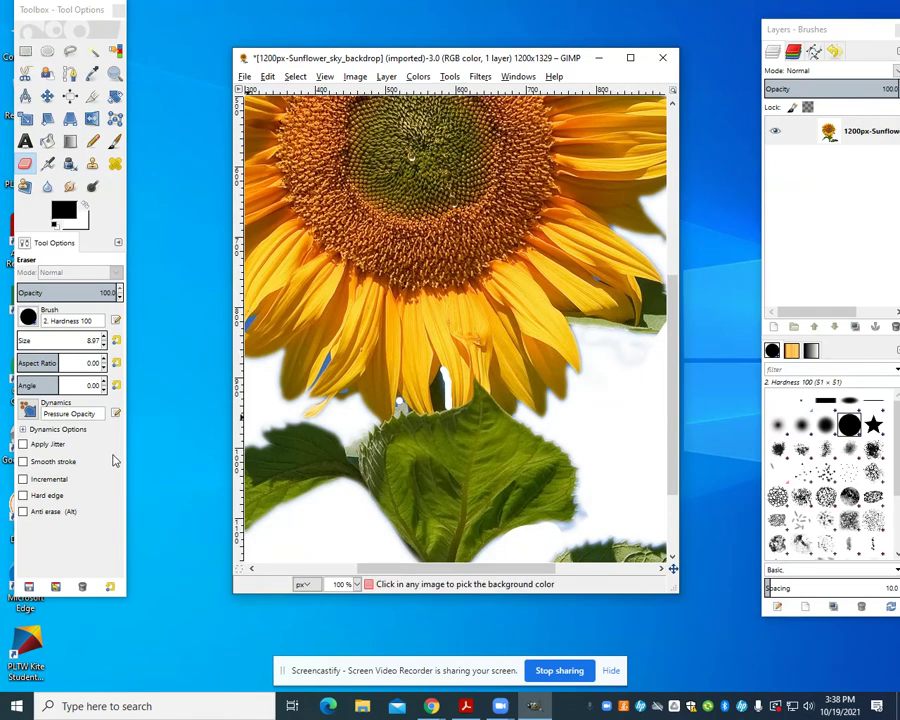
scroll(423, 289, up, 3)
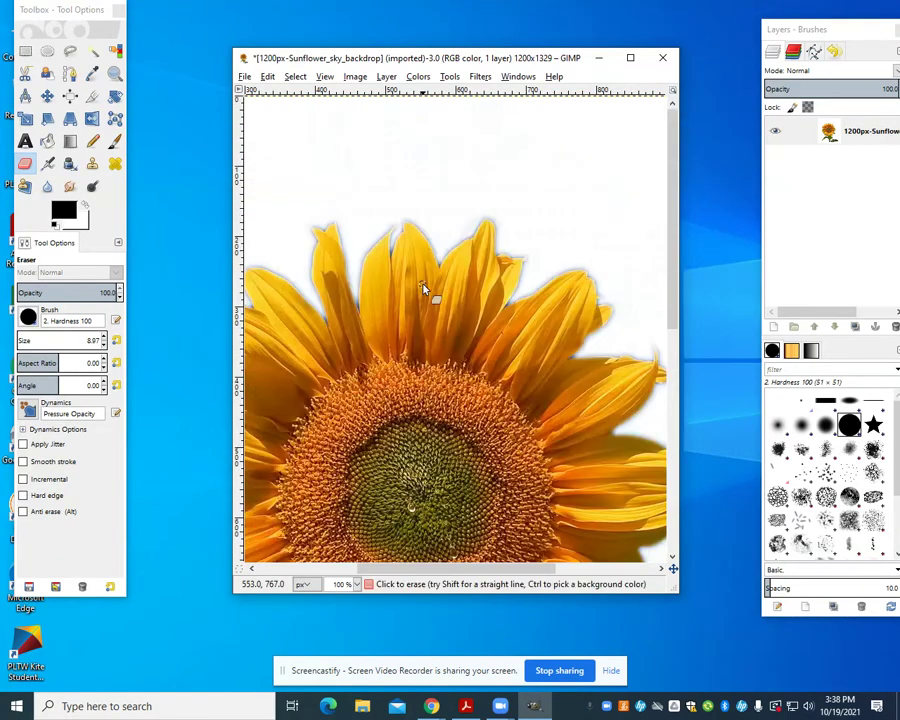
key(ctrl)
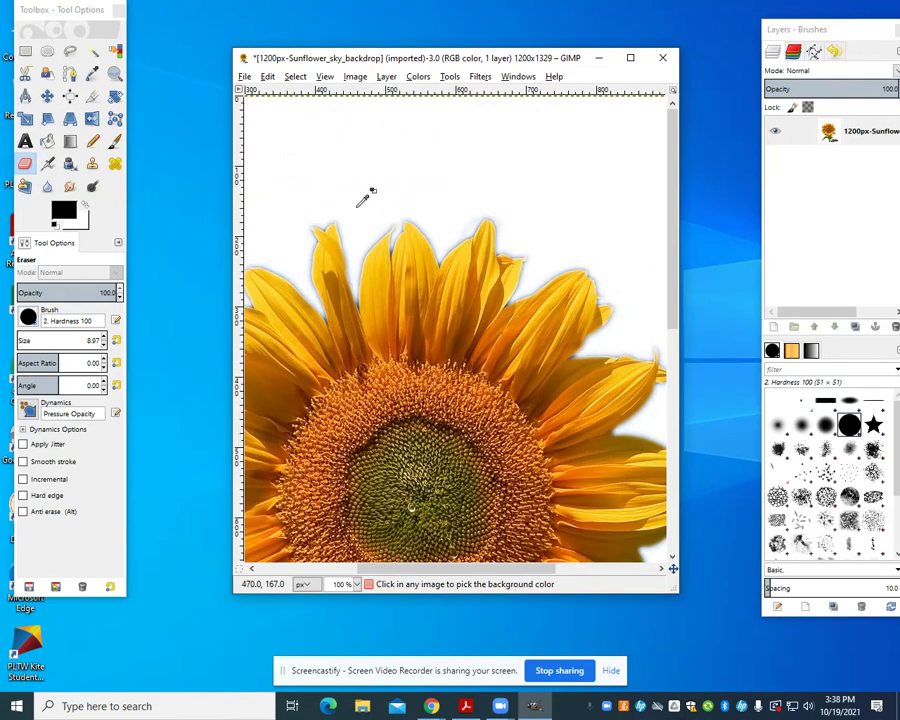
Step: Open the original 1200px-Sunflower_sky_backdrop.jpg from the Desktop in a new image window
click(245, 77)
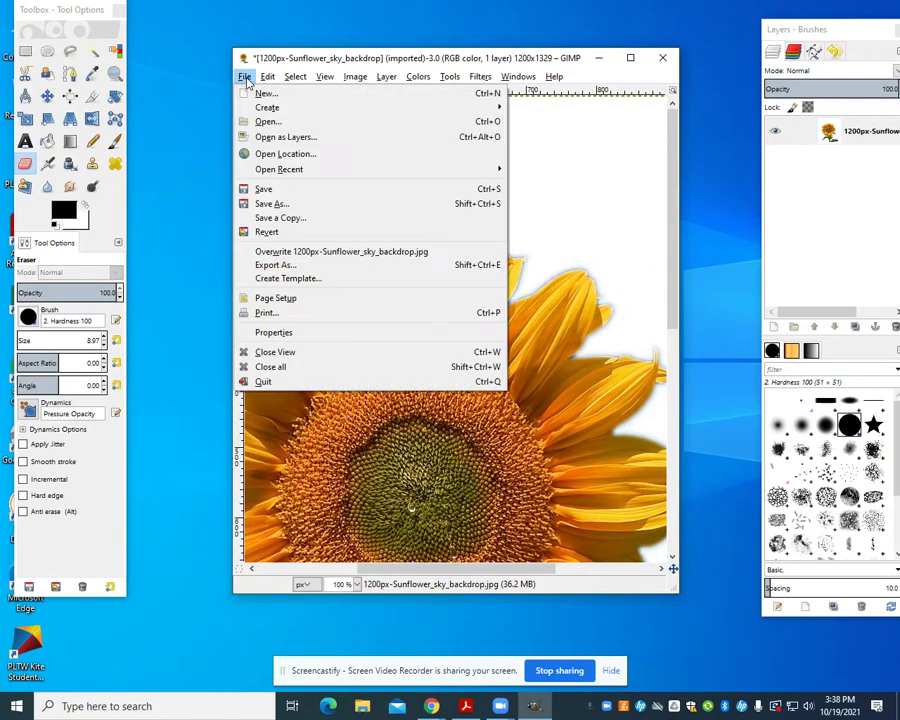
click(258, 137)
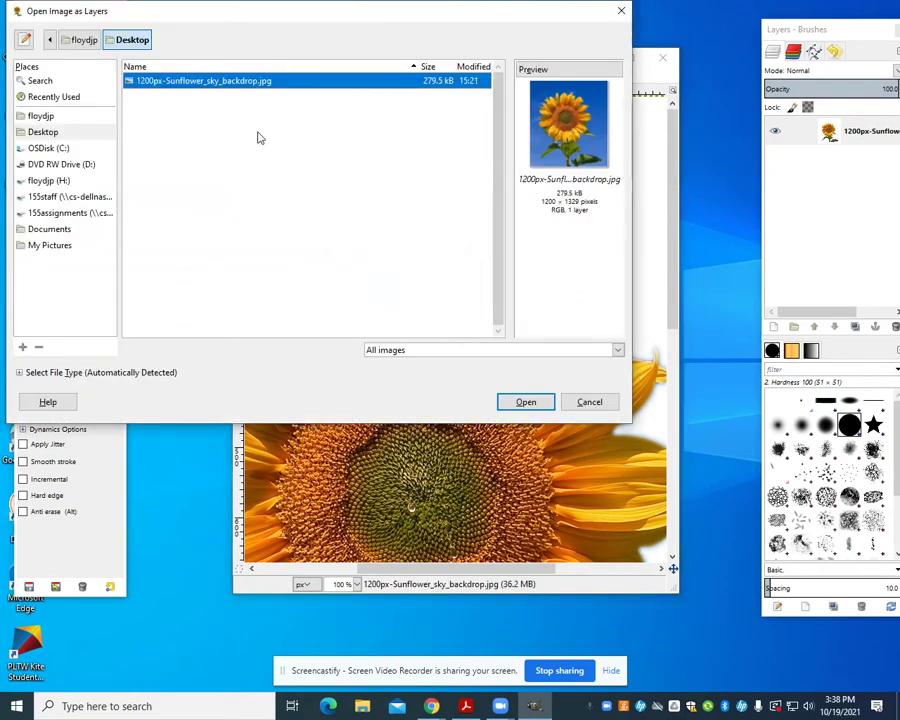
click(589, 401)
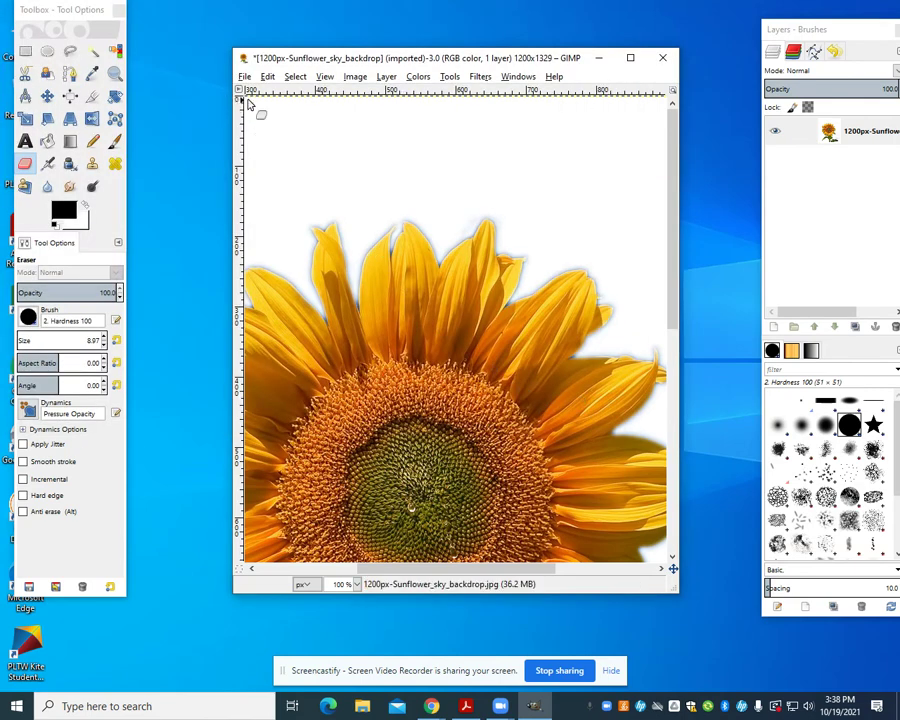
click(245, 77)
click(267, 123)
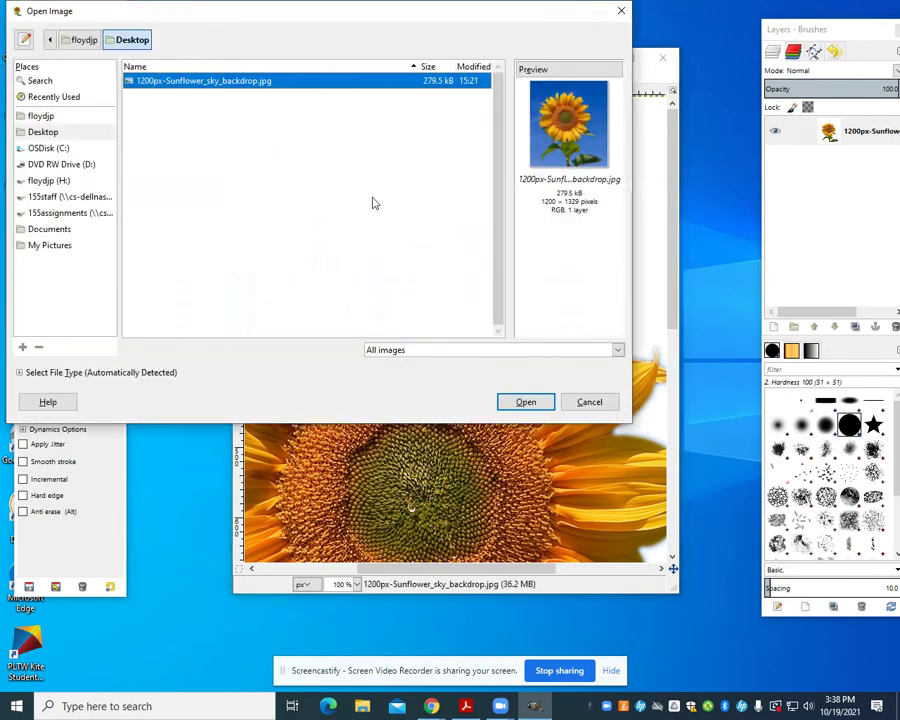
click(541, 407)
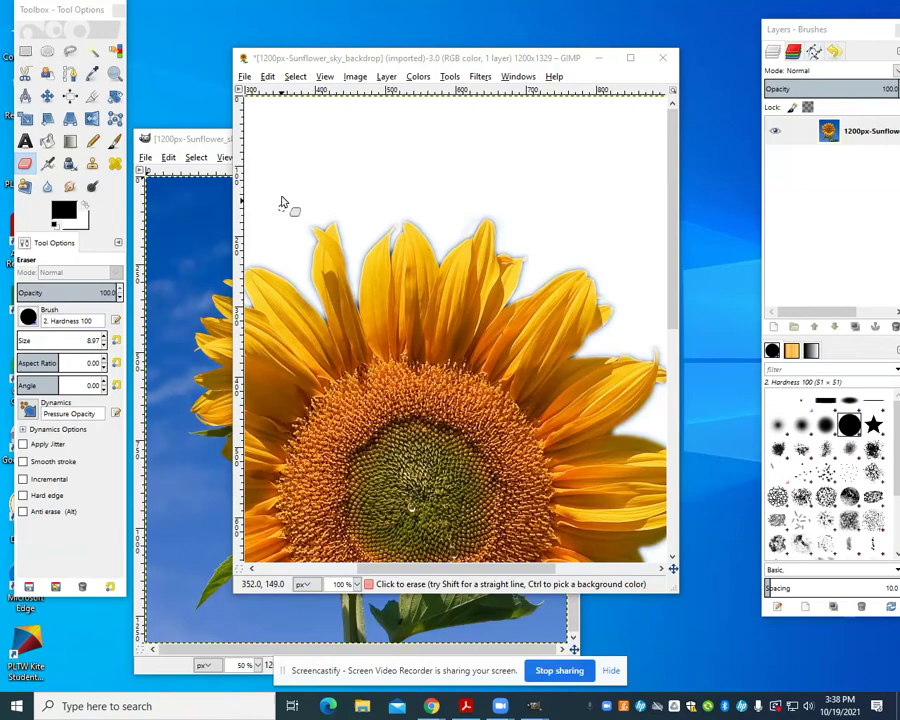
Step: Fuzzy-select (threshold 70.0) and delete the blue sky and bottom-left strip to white, then select the white background
click(92, 50)
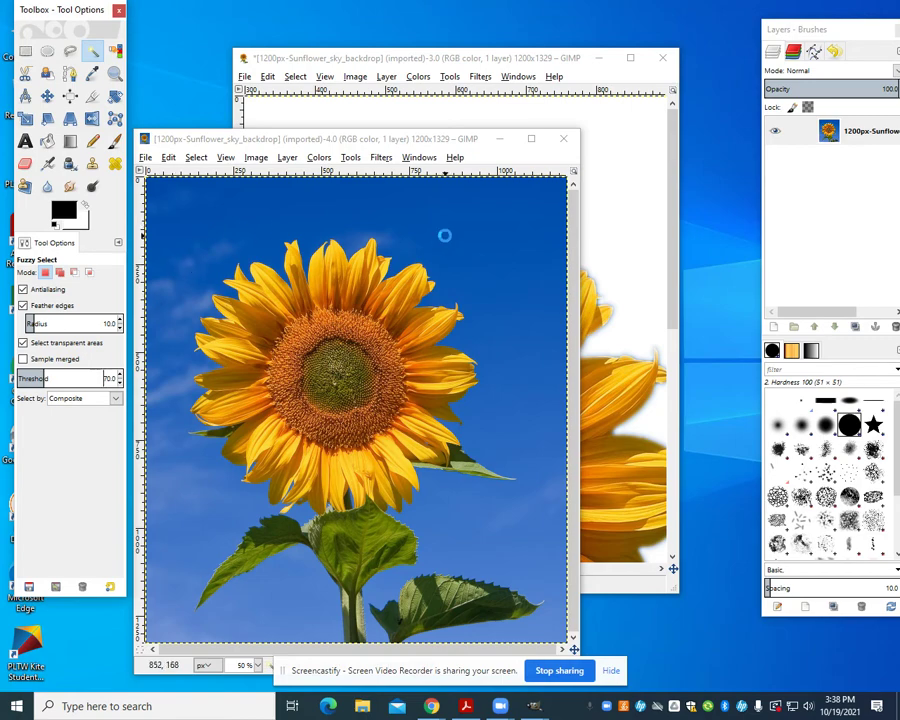
key(Delete)
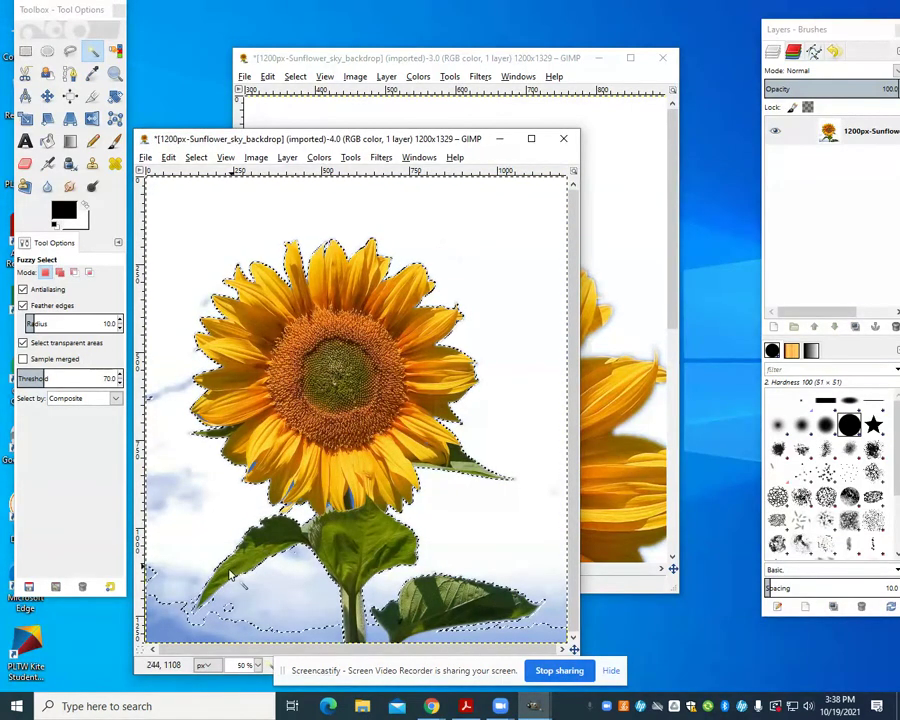
click(181, 637)
key(Delete)
key(ctrl+shift+a)
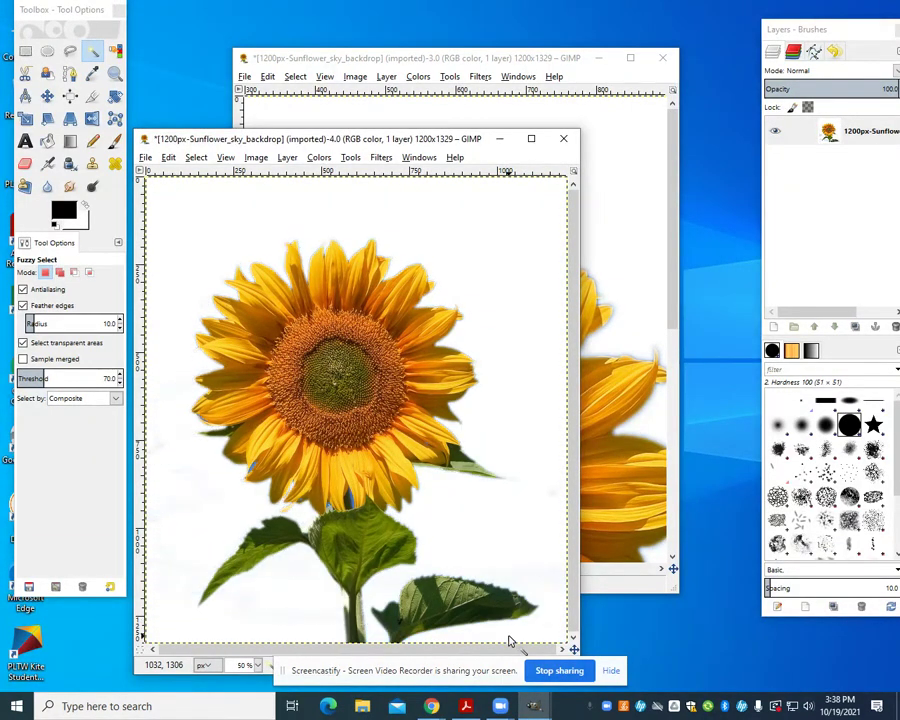
click(508, 641)
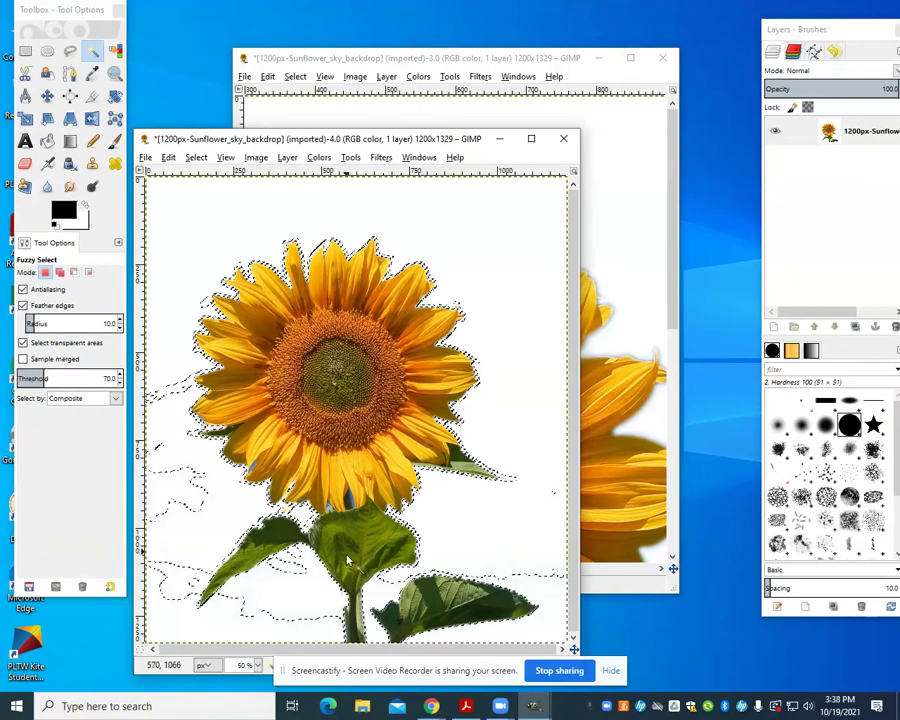
Step: At 400% zoom, clear the blue gap between the petals above the leaf to white
click(258, 665)
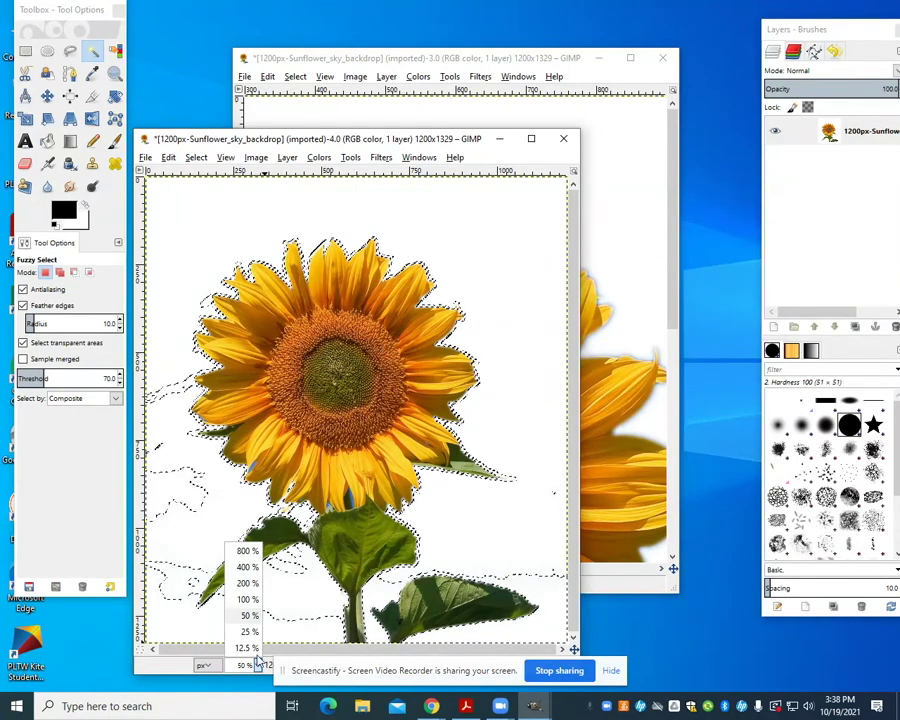
click(247, 567)
scroll(371, 537, down, 5)
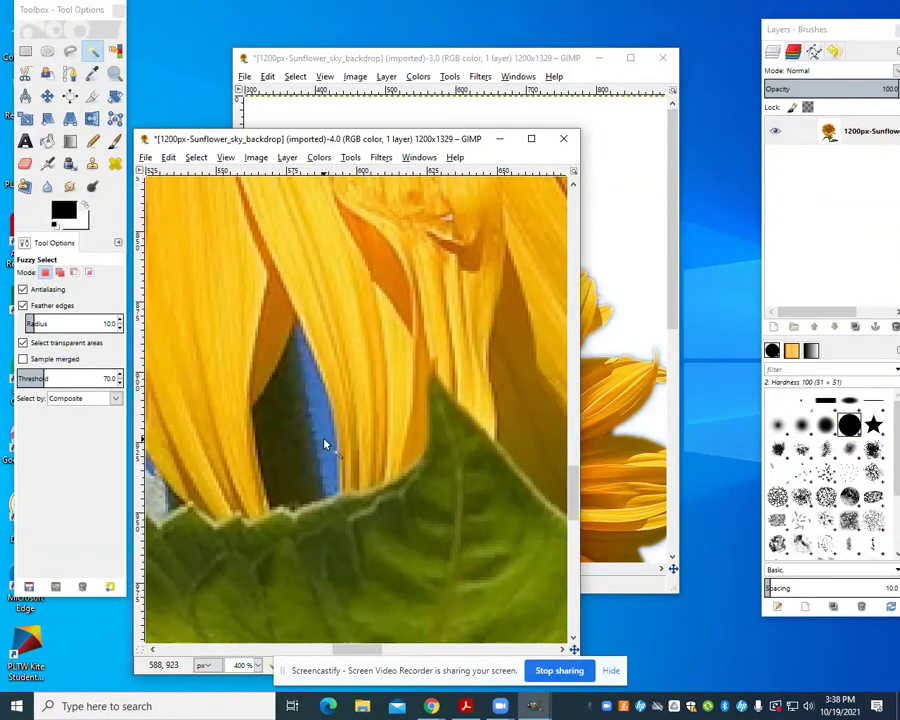
key(Delete)
scroll(322, 470, up, 5)
scroll(316, 508, down, 6)
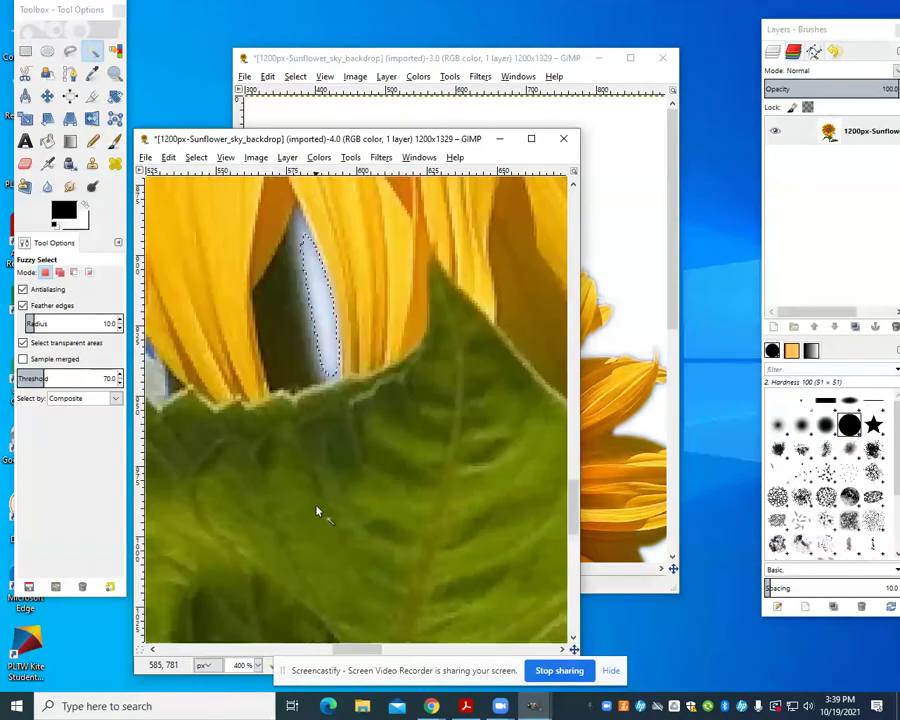
Step: Zoom back out to 100% and then 50% to view the whole flower
click(259, 665)
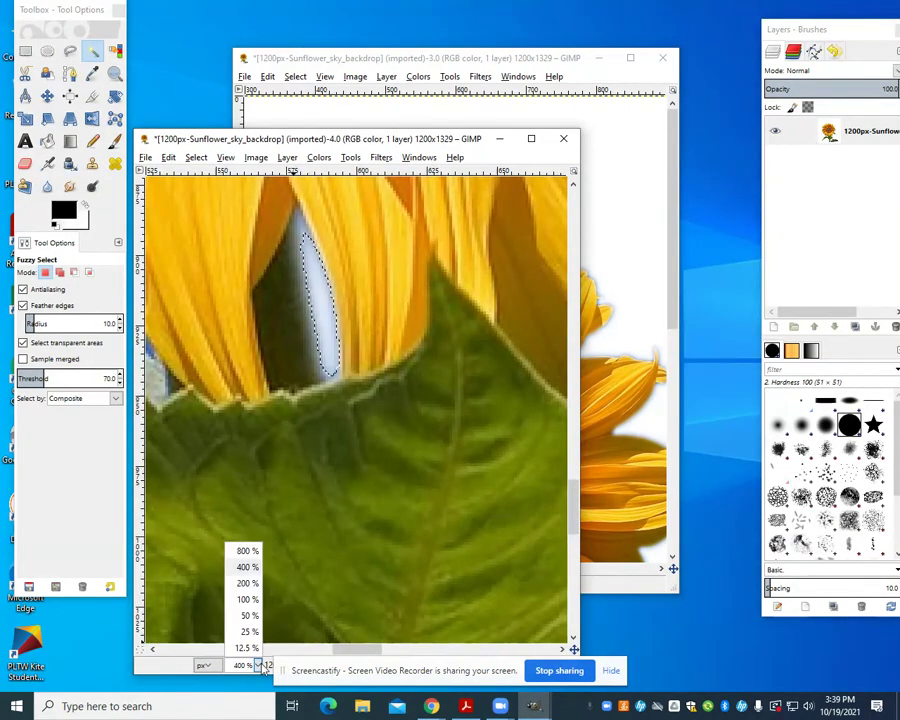
click(257, 598)
scroll(297, 506, up, 5)
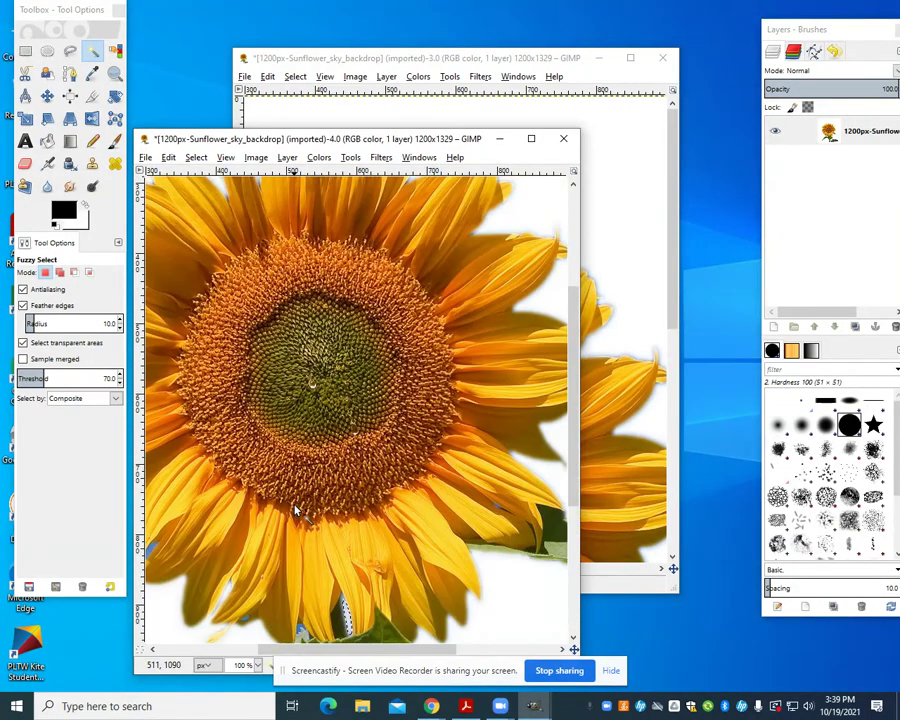
click(259, 666)
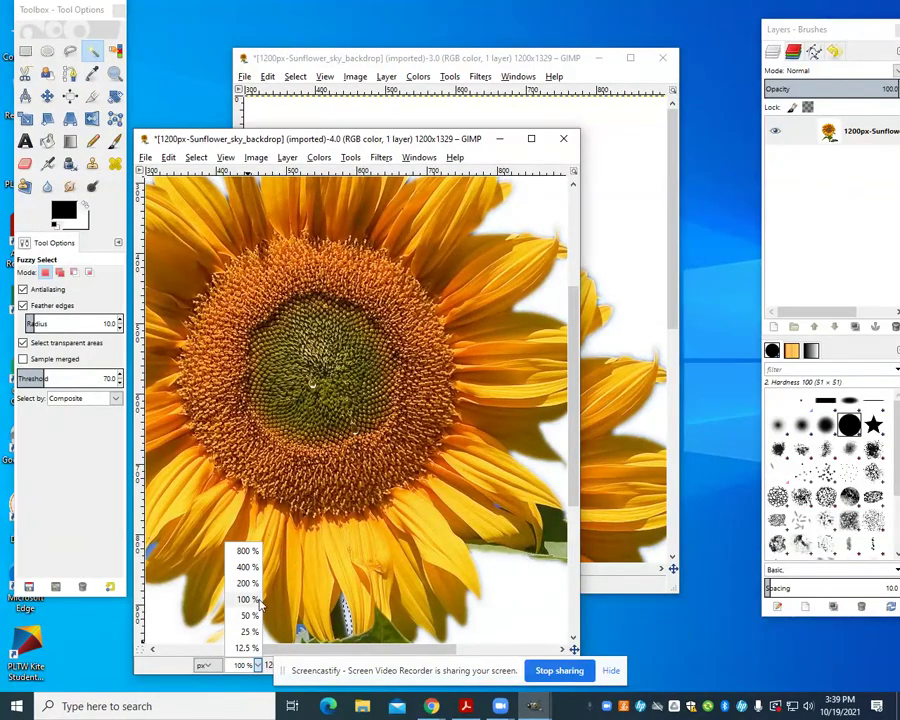
click(255, 615)
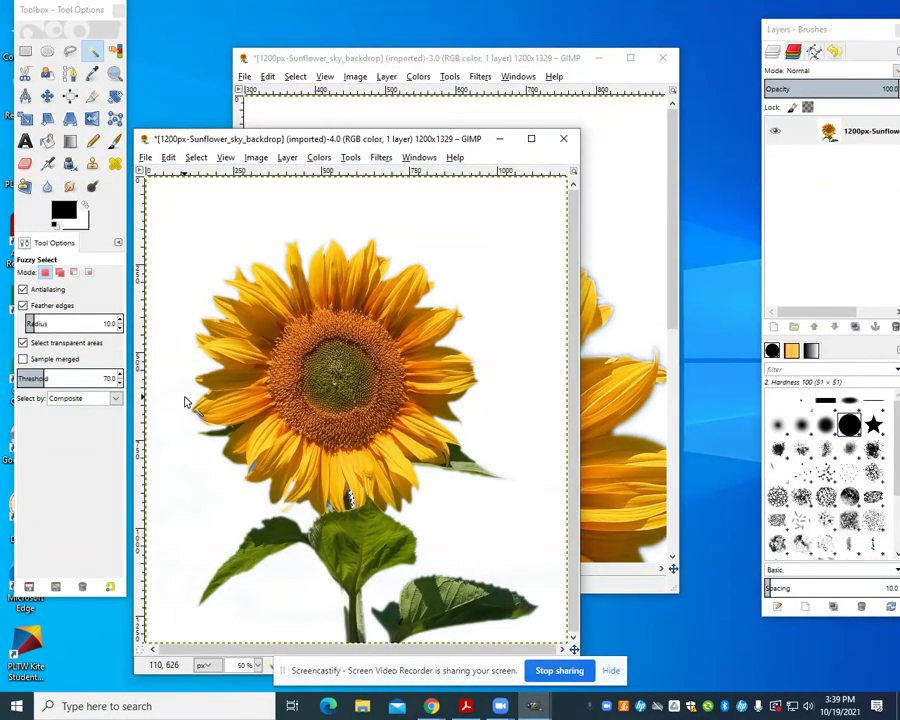